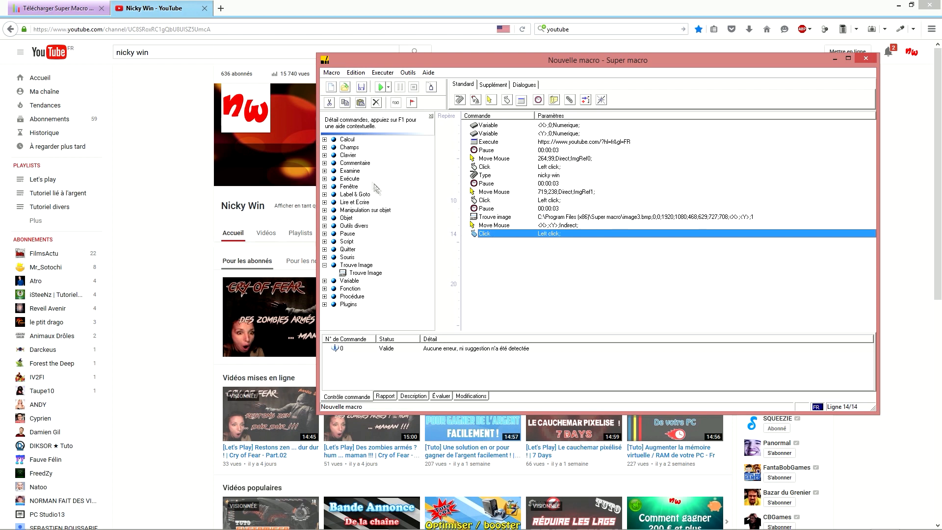
Step: Insert an Examine Inférieur condition directly after the Trouve image command, testing whether variable <X> is lower than -1
click(569, 217)
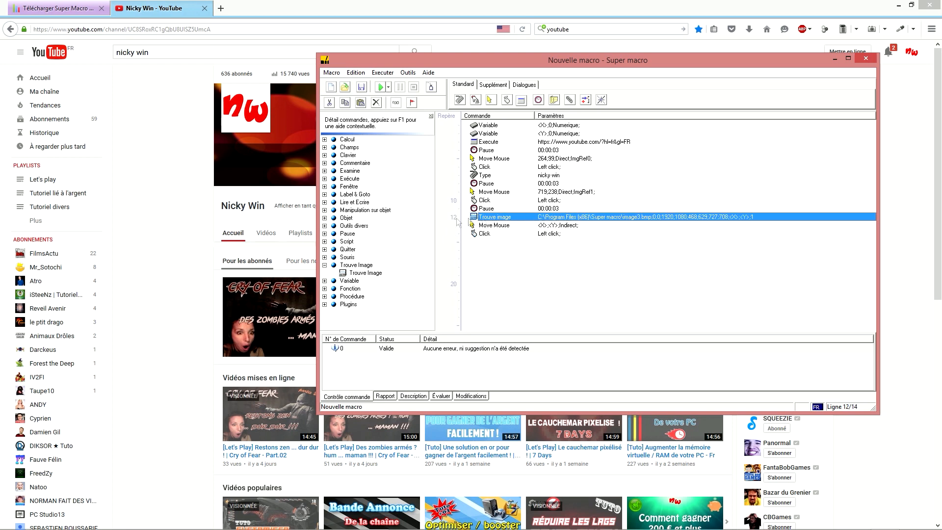
click(342, 172)
click(324, 170)
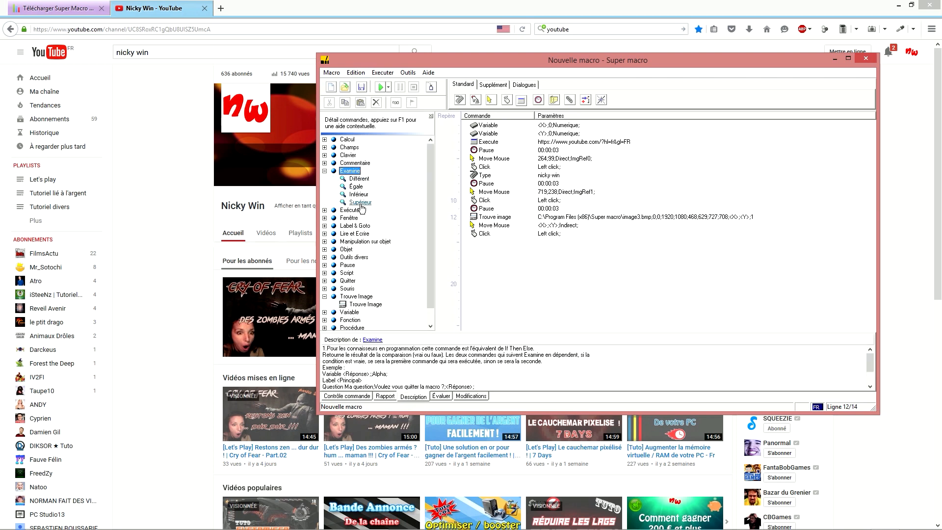
click(359, 195)
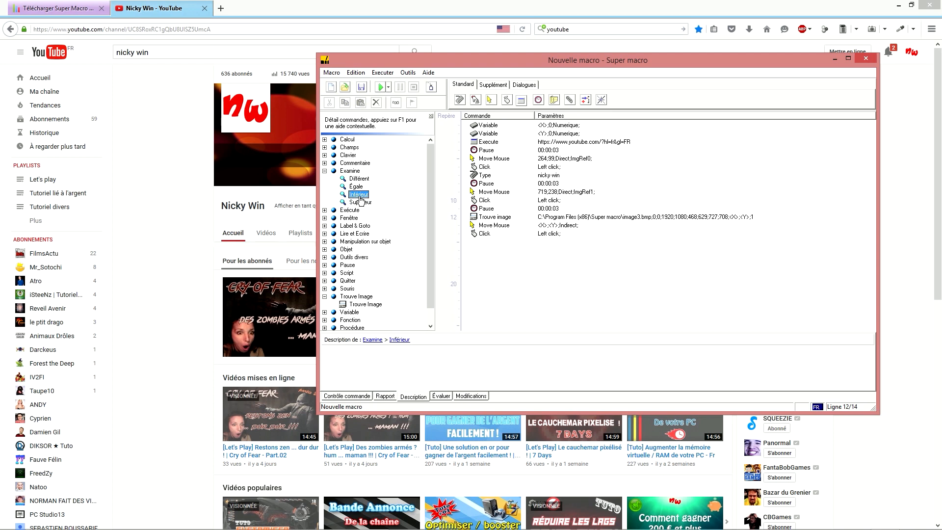
double_click(359, 195)
drag(409, 280, 519, 264)
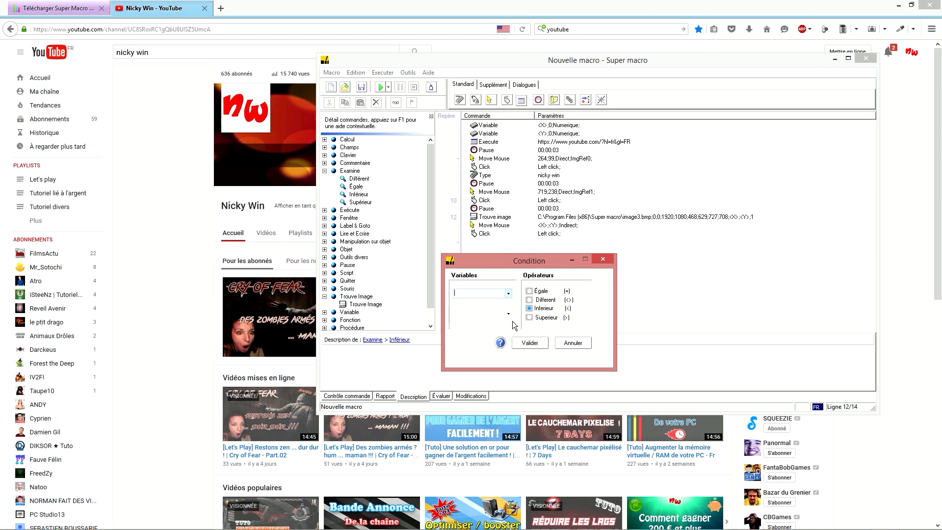
click(508, 293)
click(467, 301)
click(473, 314)
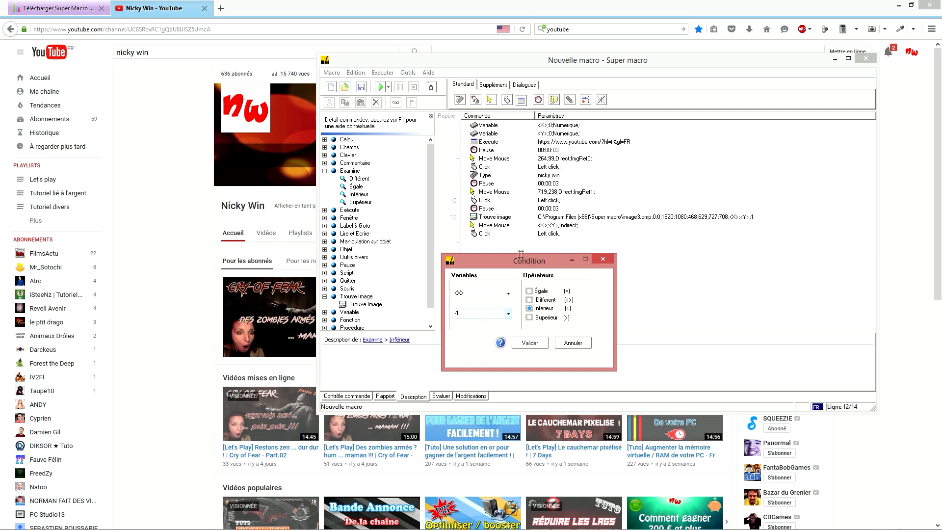
drag(535, 262, 260, 312)
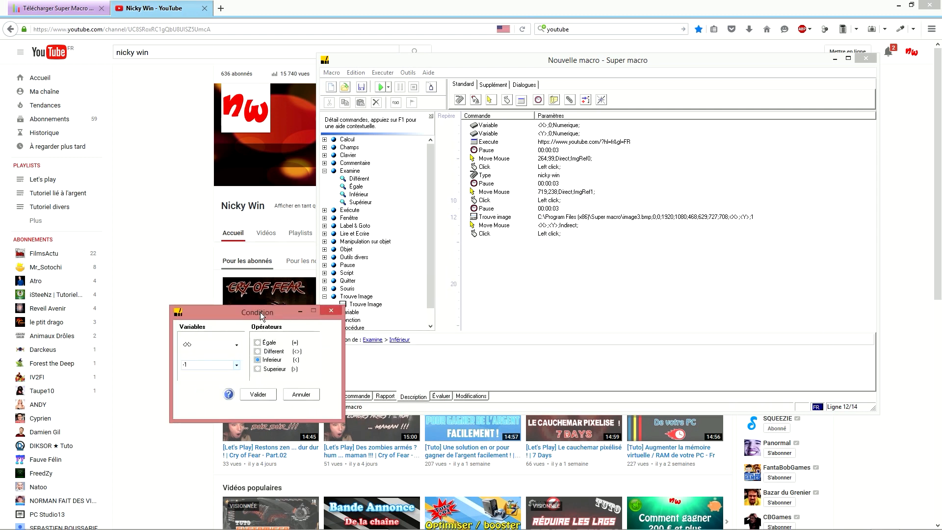
click(266, 395)
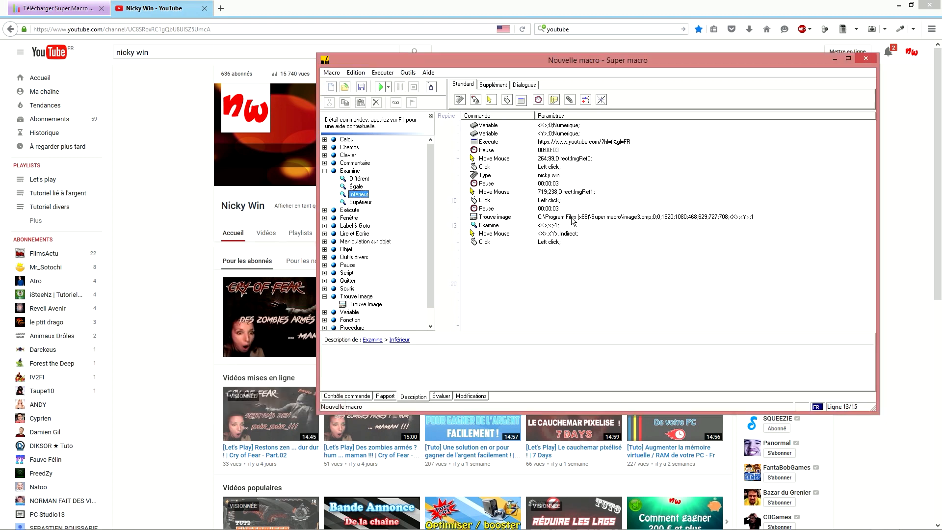
Step: Inspect the search zone's upper-left corner and the reference image in the Trouve image command
double_click(572, 218)
drag(454, 96, 445, 131)
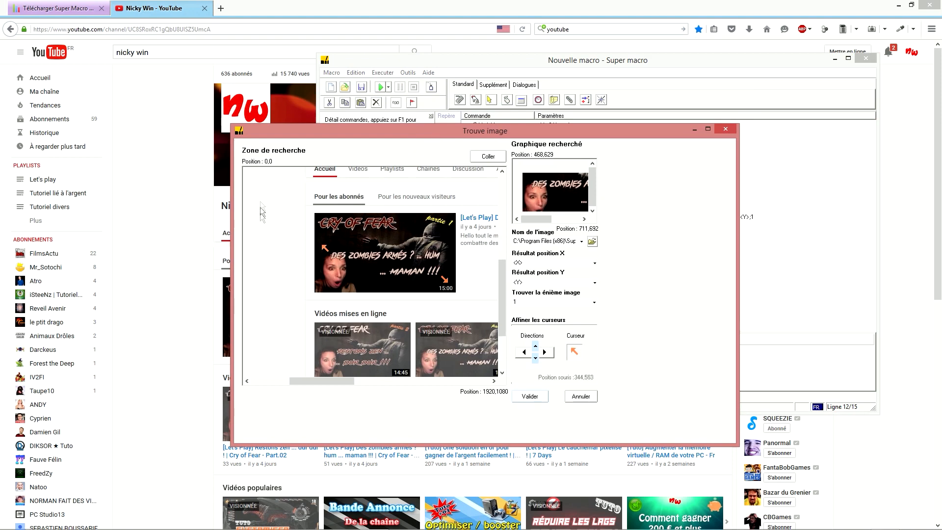
drag(319, 381, 275, 381)
drag(503, 321, 504, 233)
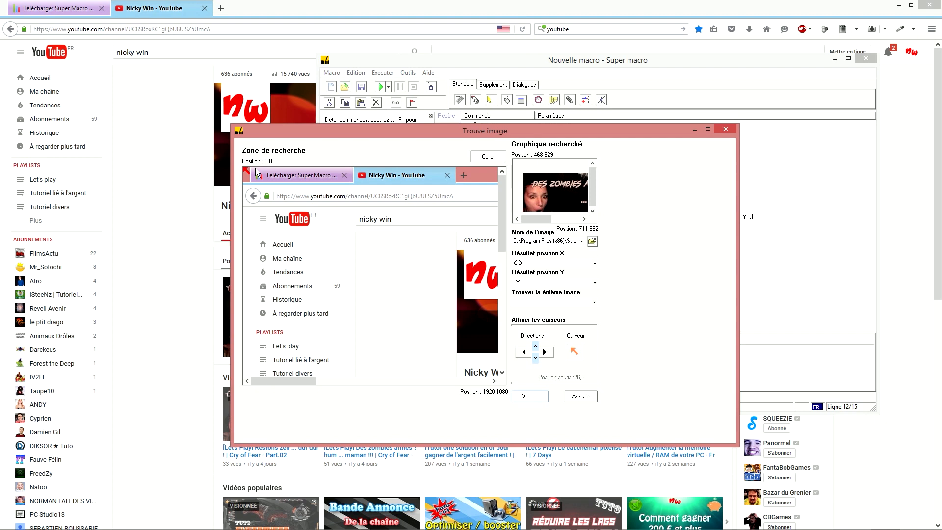
click(725, 129)
Step: Check the variables of the Examine condition against the reference image position in the Trouve image command
double_click(503, 225)
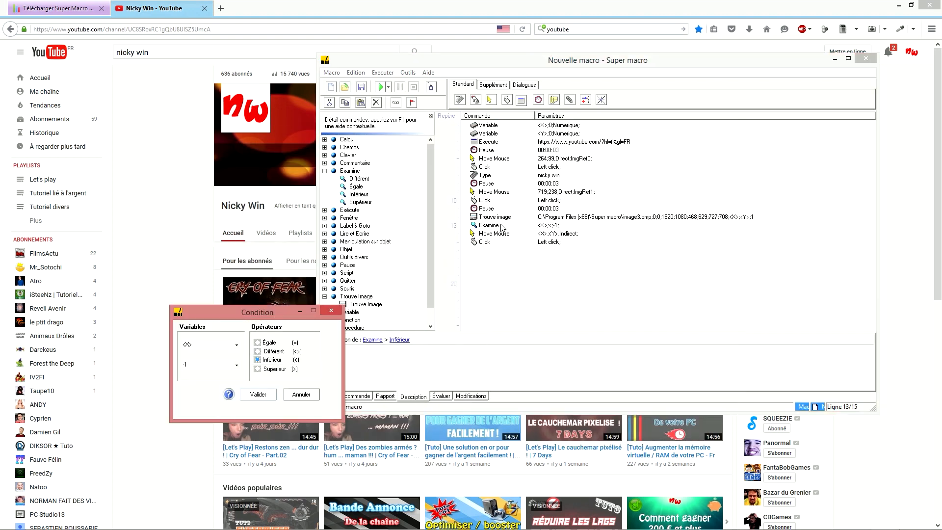
click(421, 237)
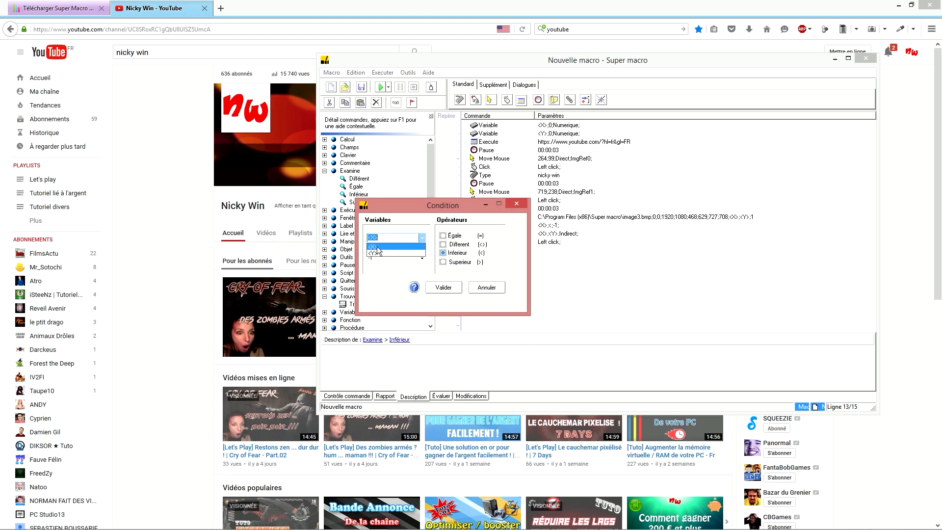
click(383, 248)
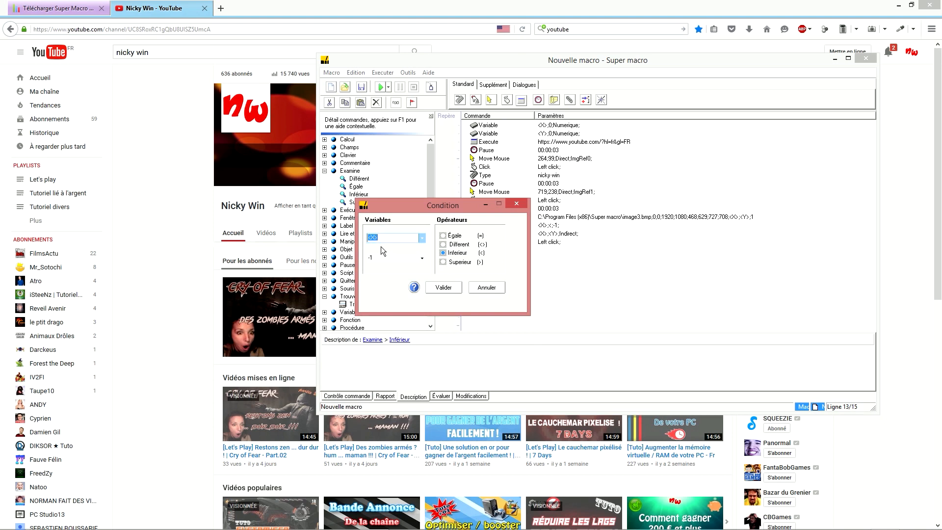
mouse_move(315, 524)
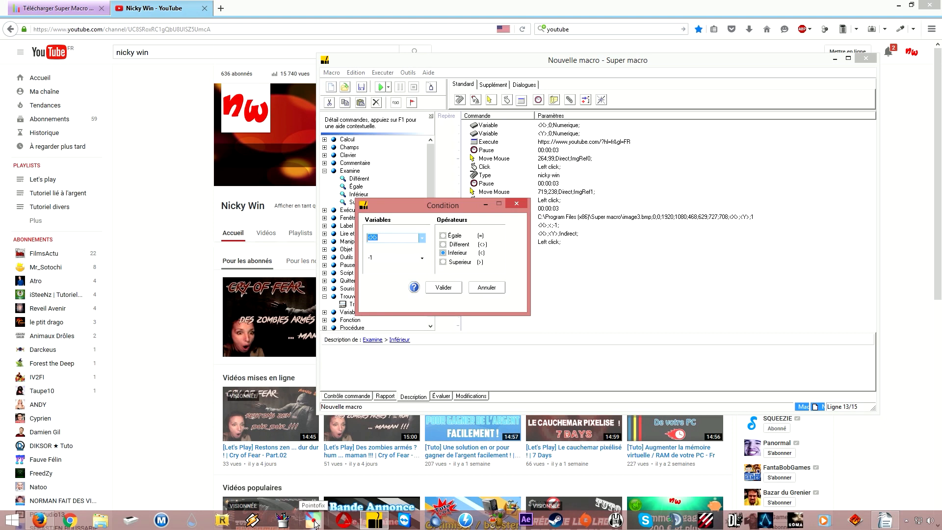
click(515, 204)
double_click(584, 217)
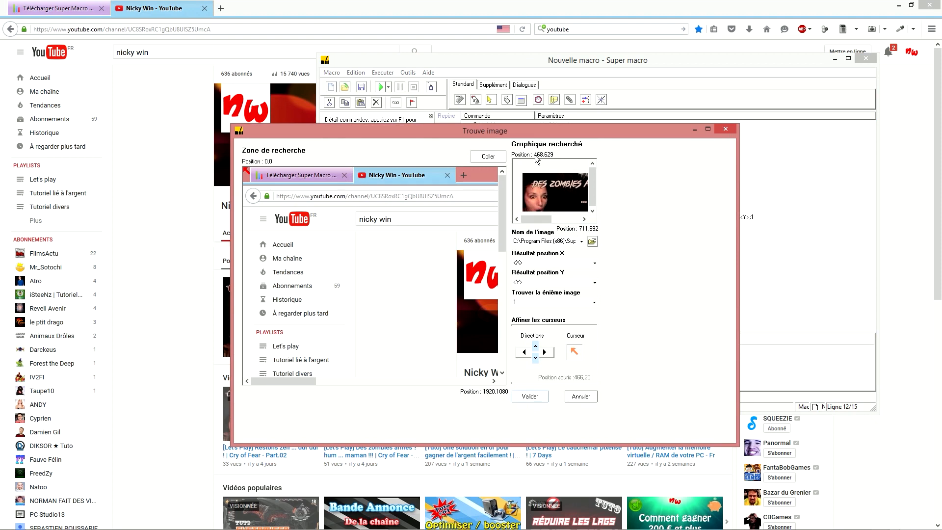
click(726, 129)
Step: Reopen the Examine condition, select the final Click command in the macro list, and validate the condition
double_click(561, 225)
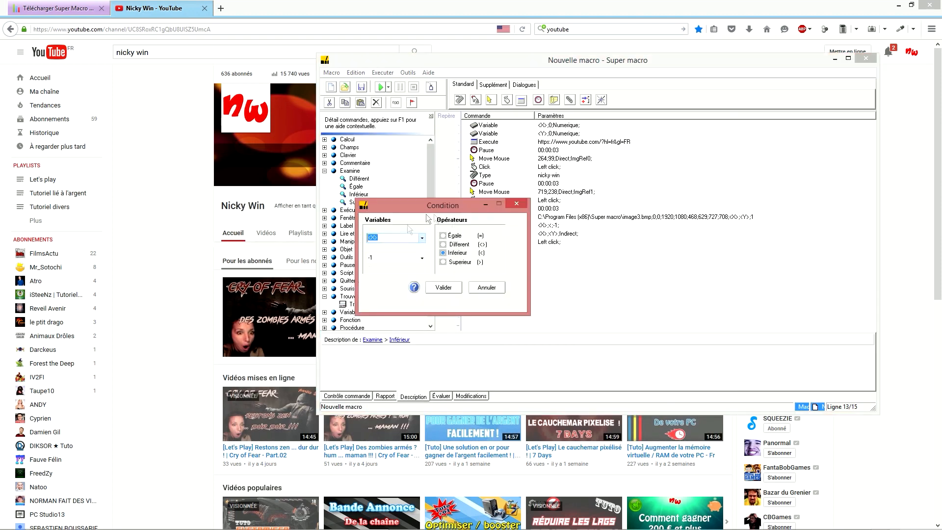
drag(447, 209, 425, 204)
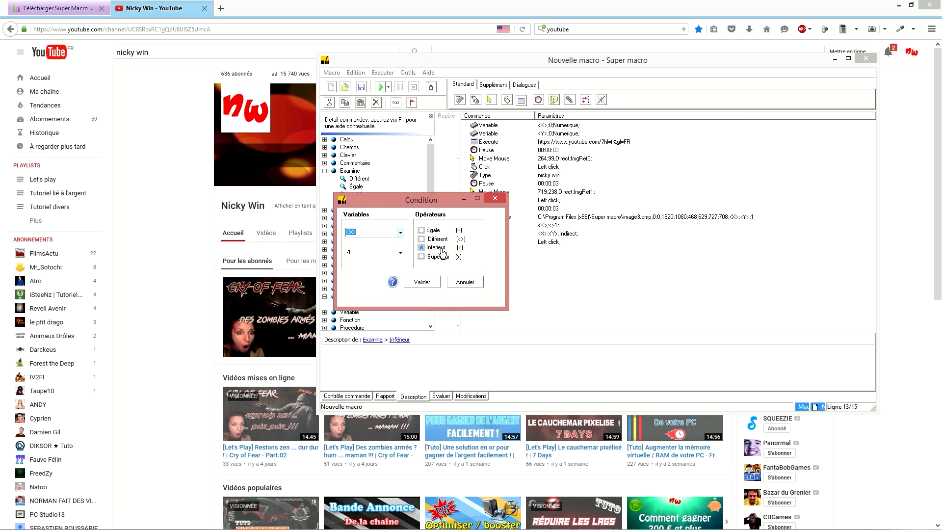
drag(446, 201, 378, 201)
click(534, 235)
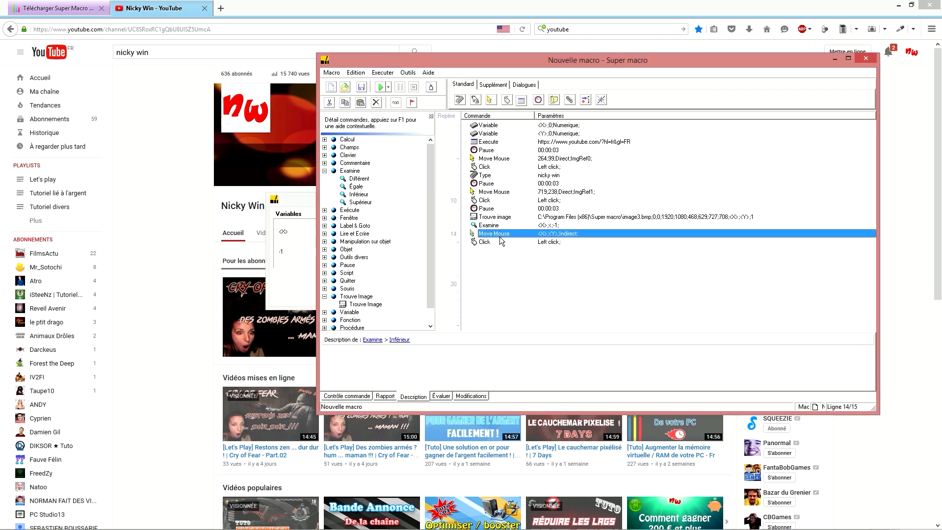
click(543, 242)
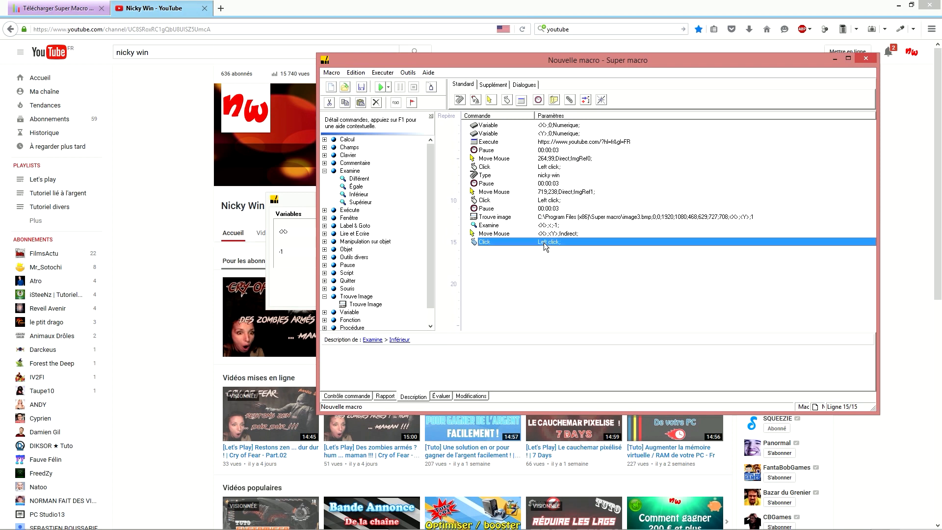
click(297, 287)
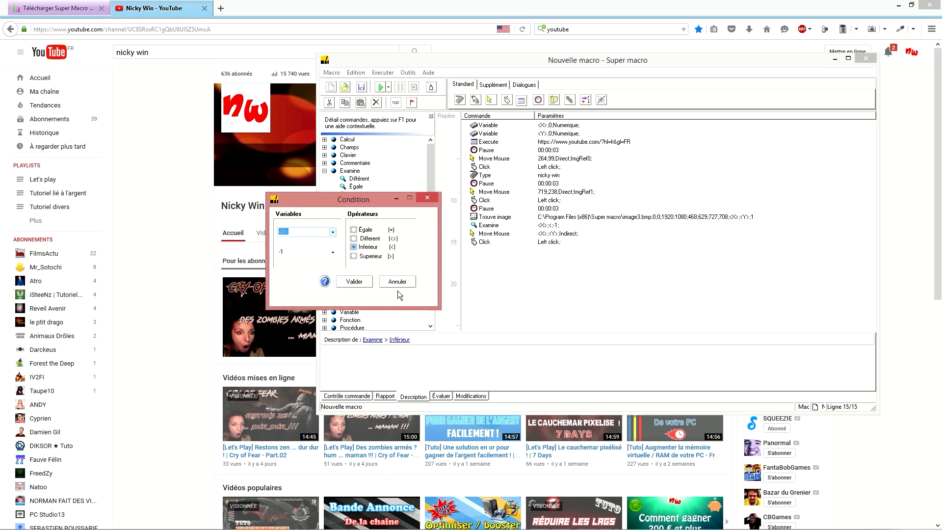
click(354, 282)
Step: Insert a 3-second Pause under the Examine condition
click(506, 226)
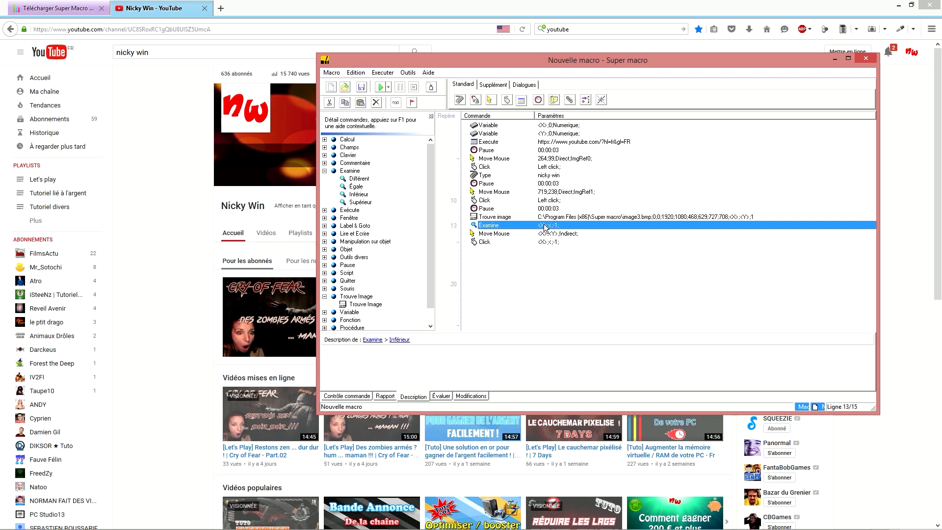
click(538, 100)
double_click(205, 342)
click(205, 344)
key(BackSpace)
text(3)
click(186, 374)
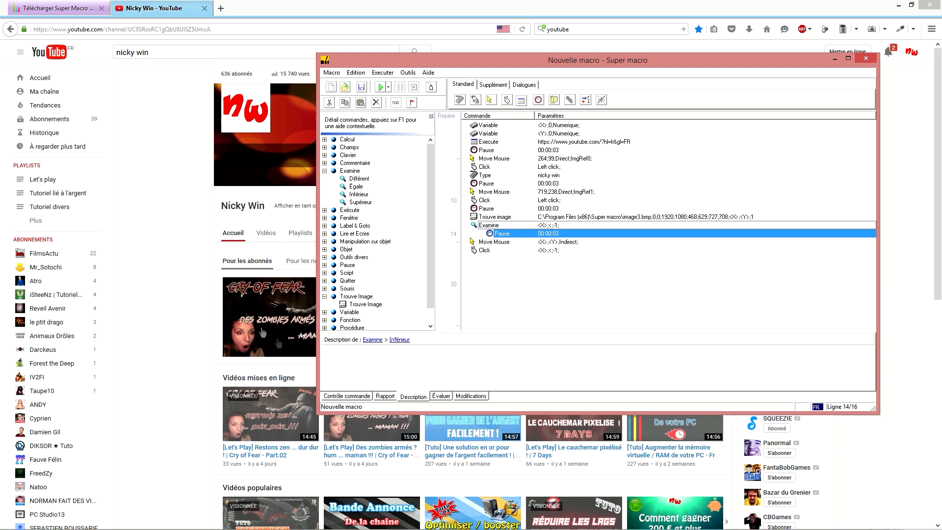
Step: Minimise the browser and run the macro from its first Variable command to search YouTube for "nicky win"
click(544, 251)
click(489, 126)
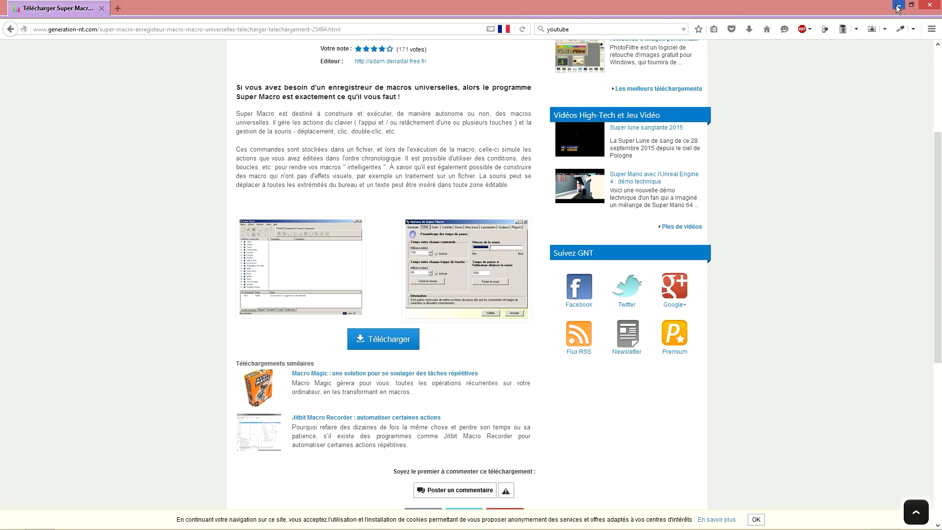
click(897, 8)
drag(587, 63, 422, 79)
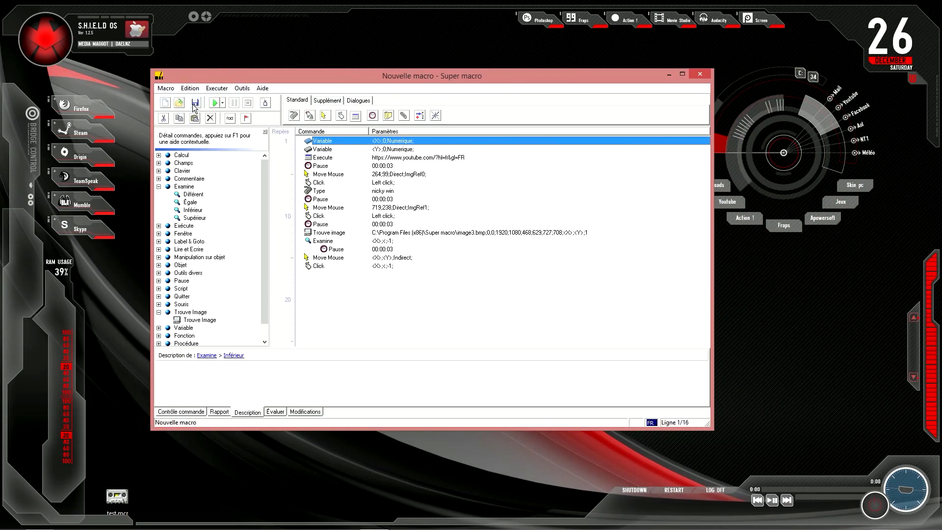
click(215, 100)
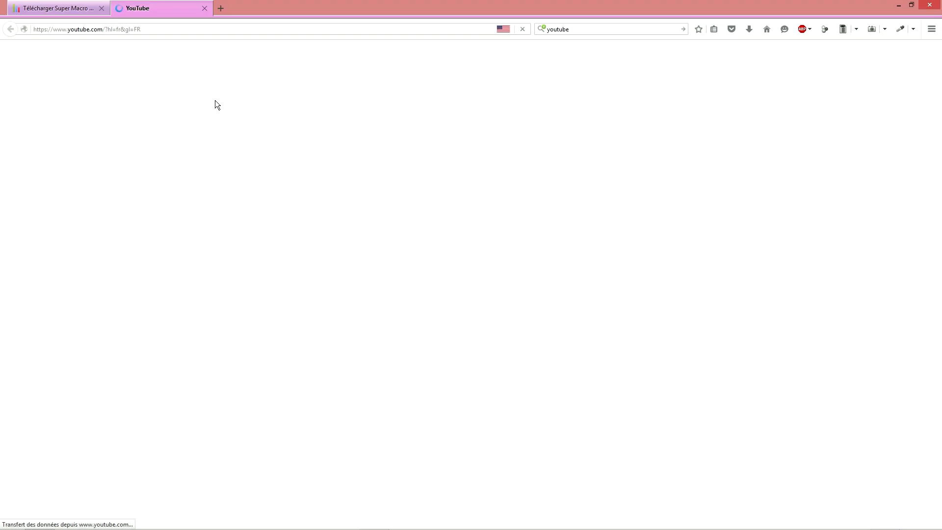
click(131, 51)
text(nicky win)
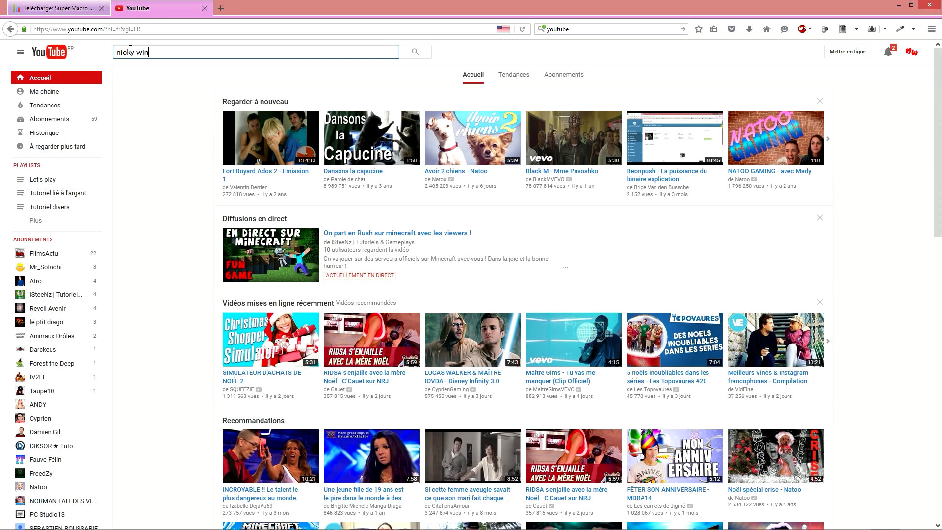
click(352, 118)
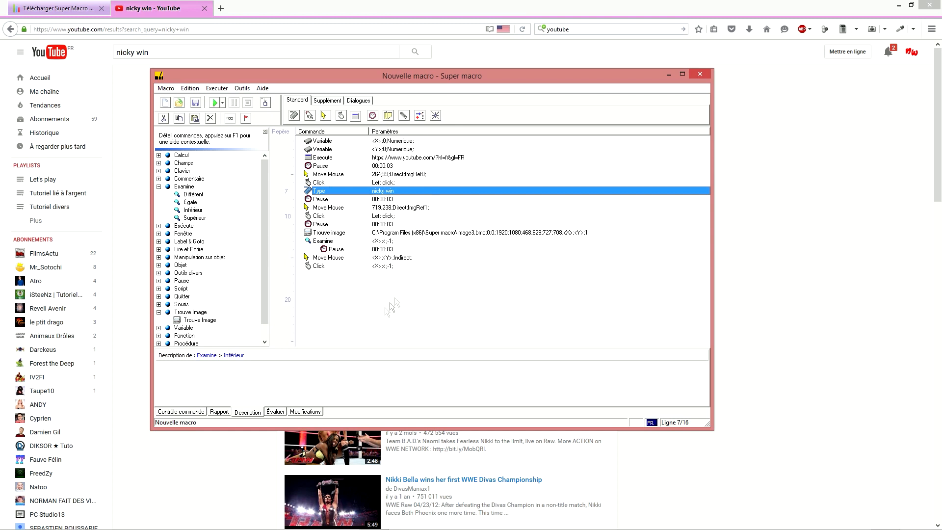
Step: Insert an ENTREE keystroke command directly after the command that types "nicky win"
click(385, 199)
click(361, 208)
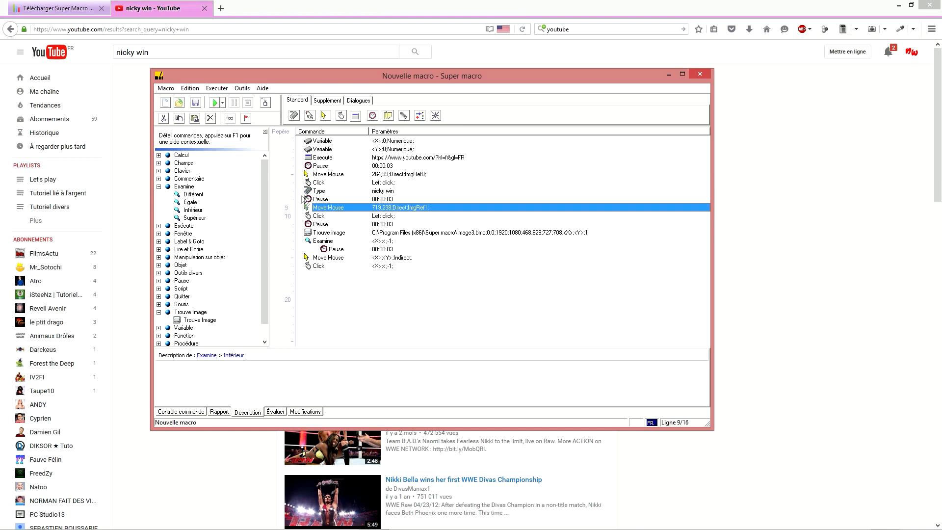
click(383, 193)
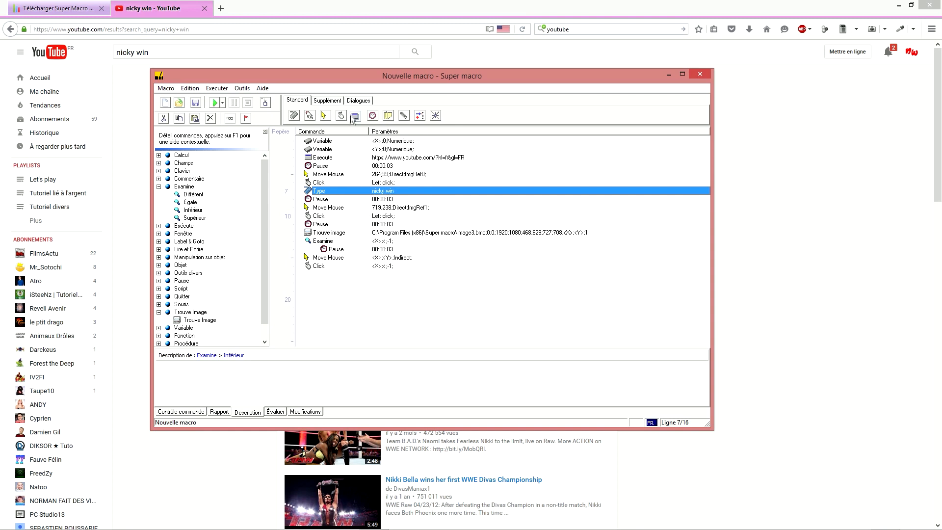
click(310, 116)
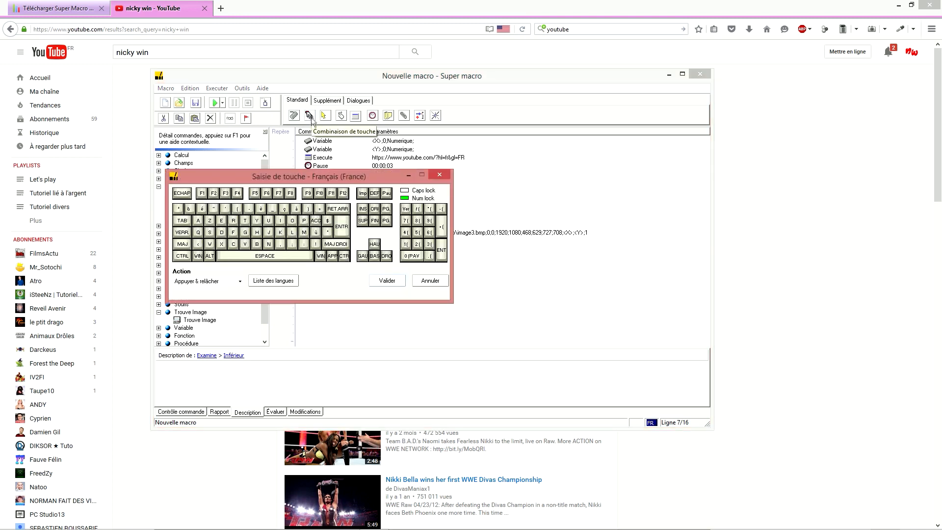
click(342, 229)
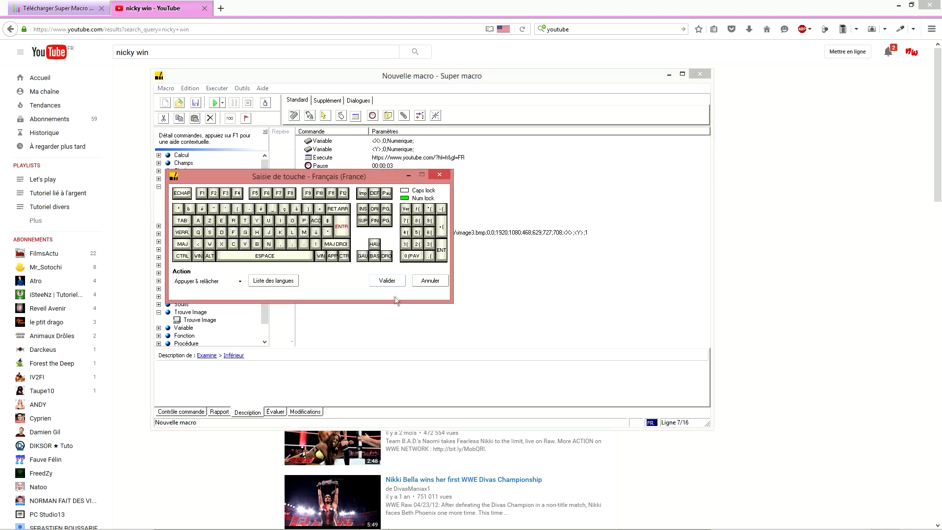
click(387, 281)
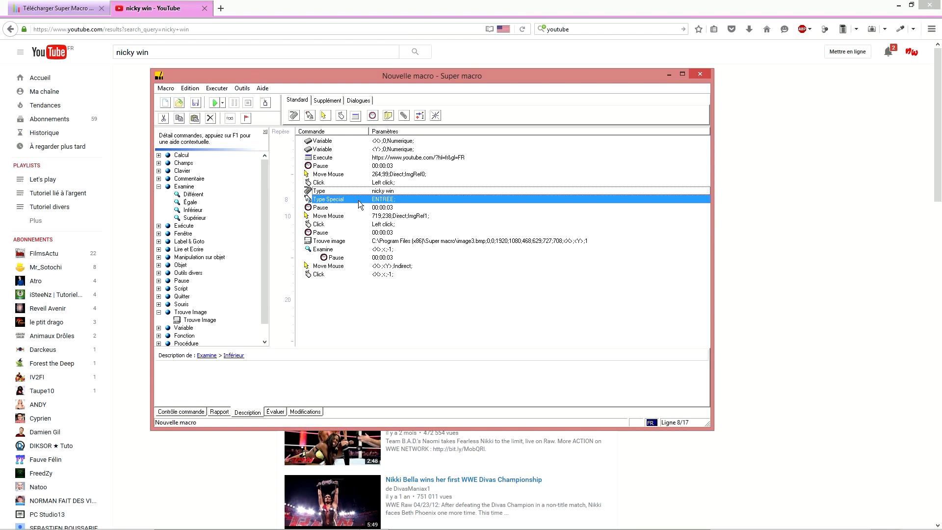
Step: Close the YouTube page, minimise the browser, and rerun the macro from its first Variable command
click(329, 148)
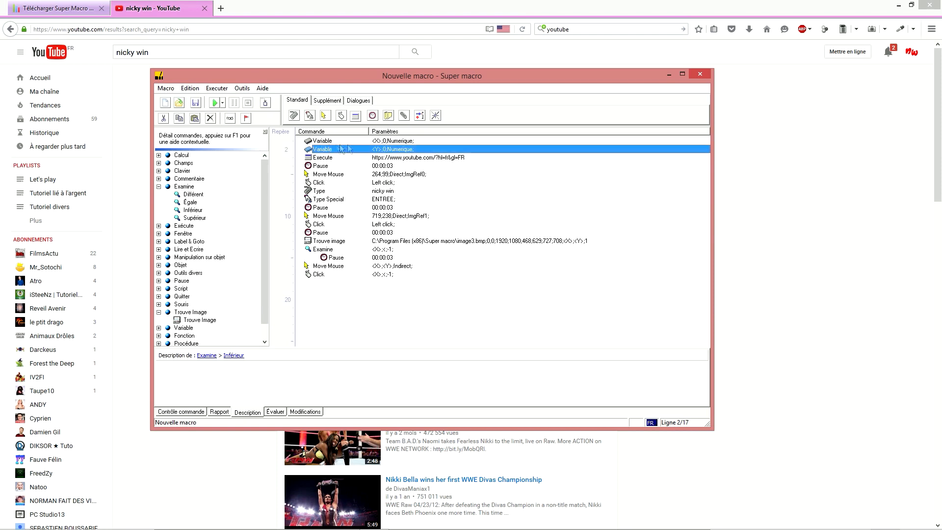
click(353, 141)
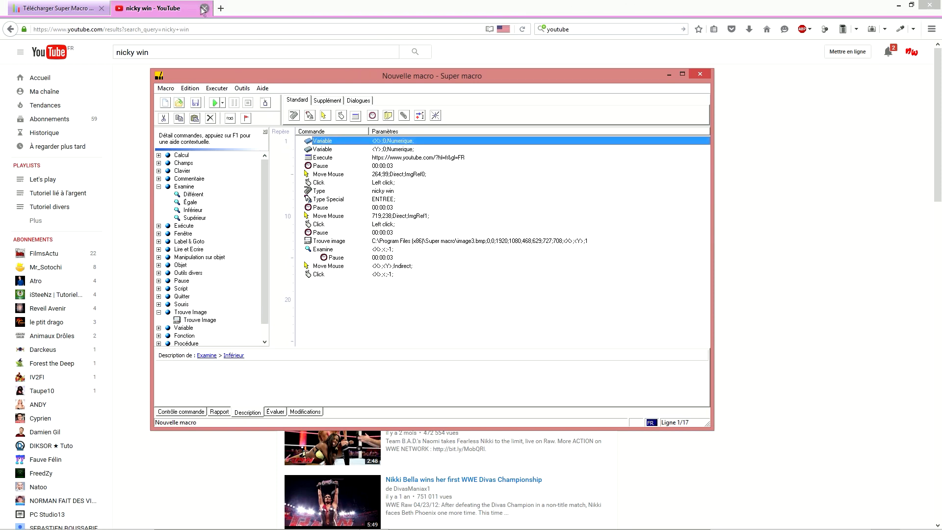
click(205, 9)
click(898, 5)
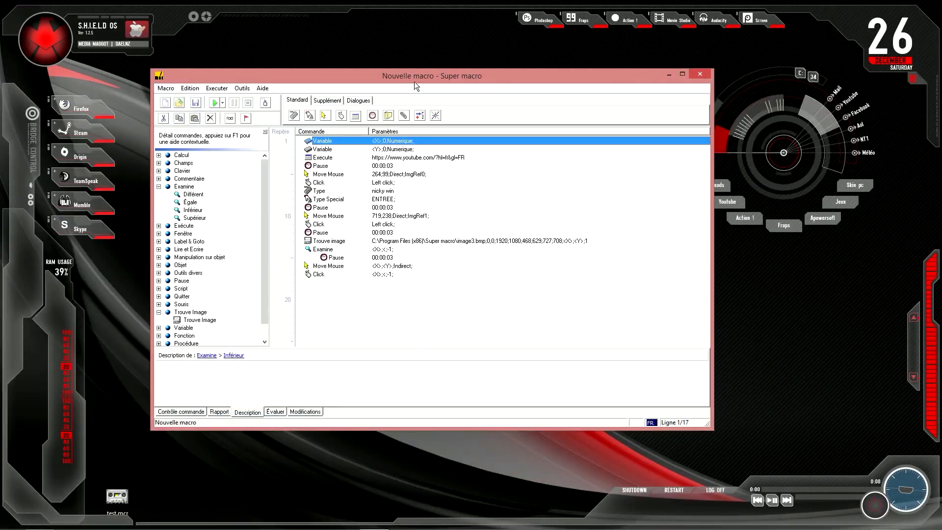
click(215, 102)
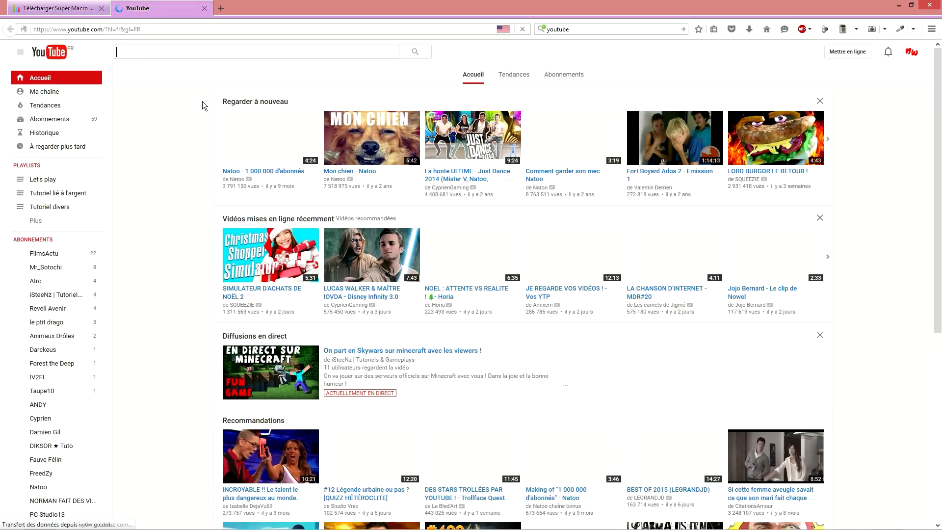
Step: Search YouTube for "nicky win" and open the Nicky Win channel from the results
click(130, 49)
text(nicky win)
key(Return)
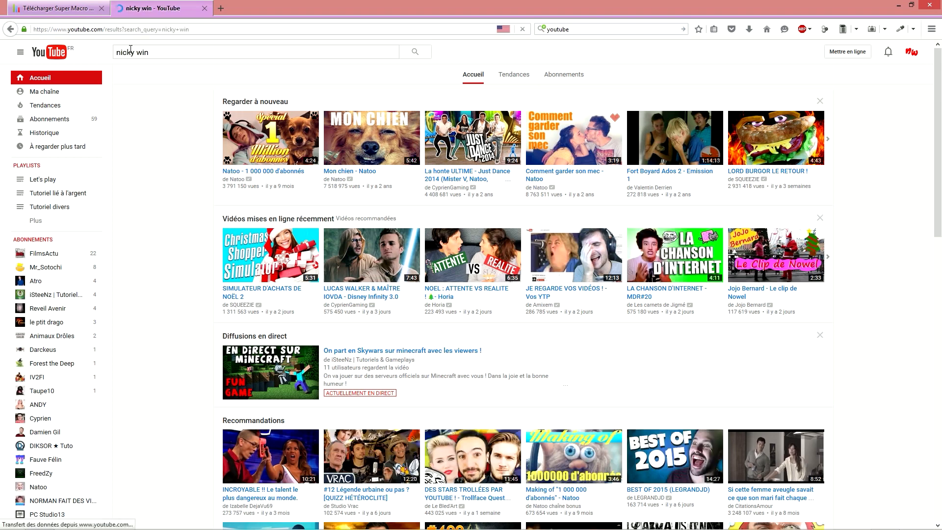
click(353, 120)
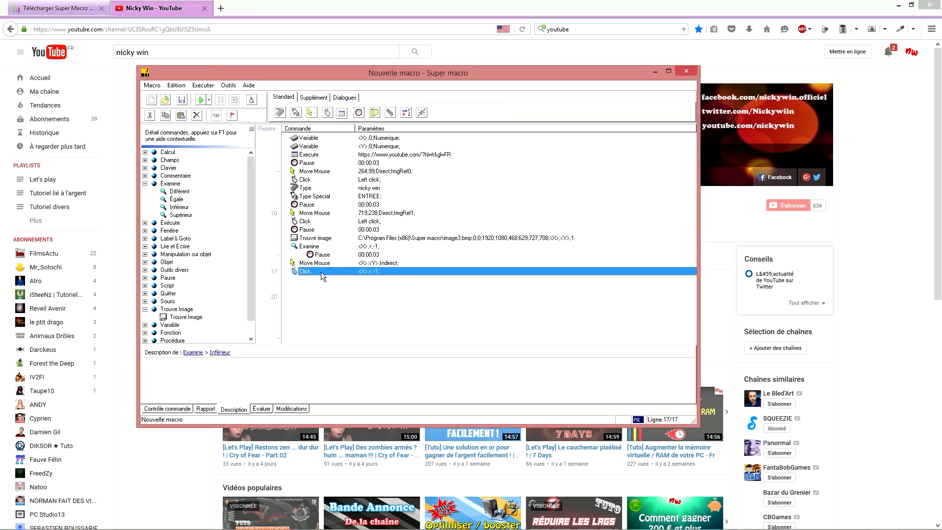
Step: Set the macro's final Click command to a left click
double_click(367, 272)
click(401, 262)
click(390, 316)
click(372, 277)
click(359, 272)
Step: Close the YouTube page, minimise the browser, and run the corrected macro from its first Variable command
click(326, 137)
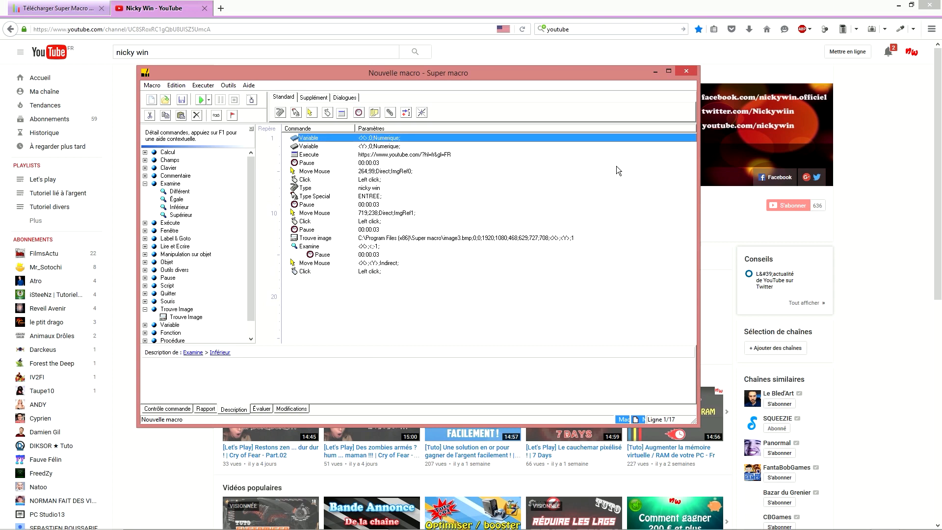
click(204, 9)
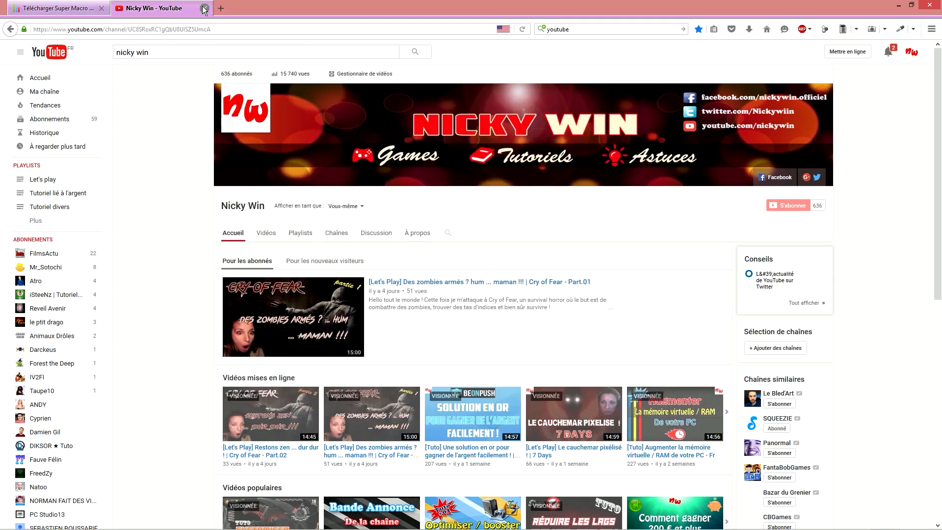
click(900, 5)
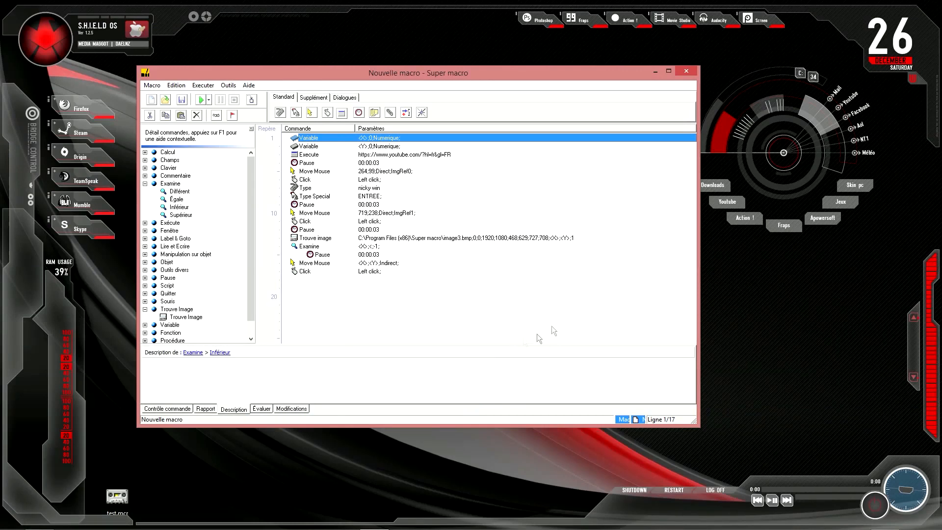
click(201, 102)
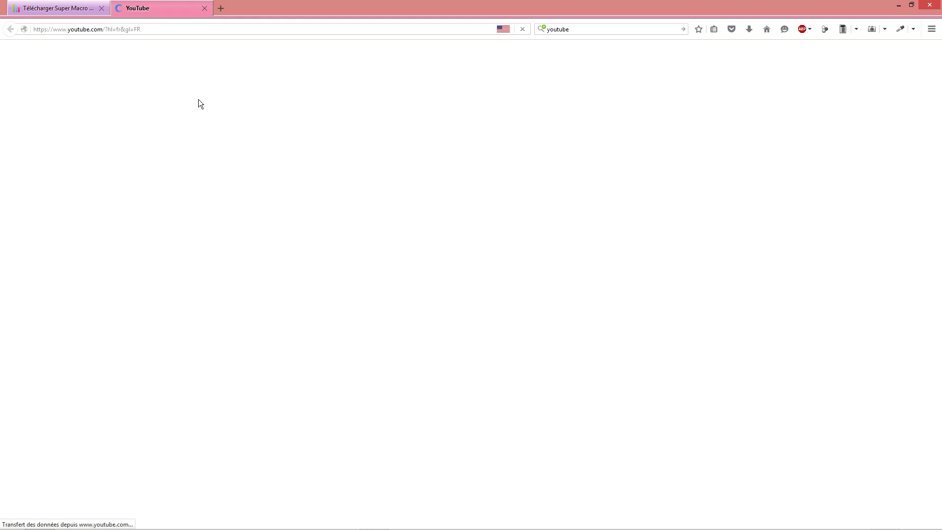
Step: Find the Nicky Win channel by searching YouTube for "nicky win" and open its page
click(131, 52)
text(nicky win)
key(Return)
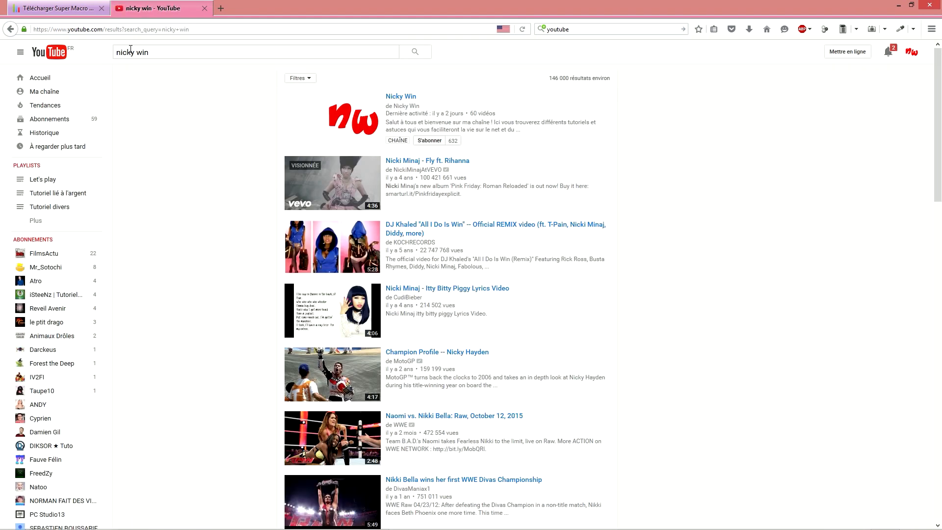
click(353, 120)
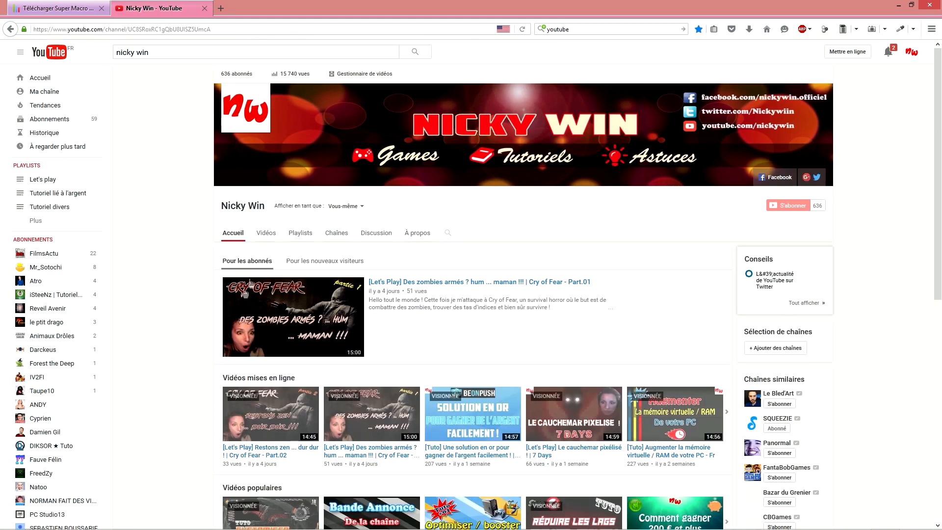
Step: Open the channel's featured Cry of Fear - Part.01 video, pause it, and return to the channel page
click(231, 309)
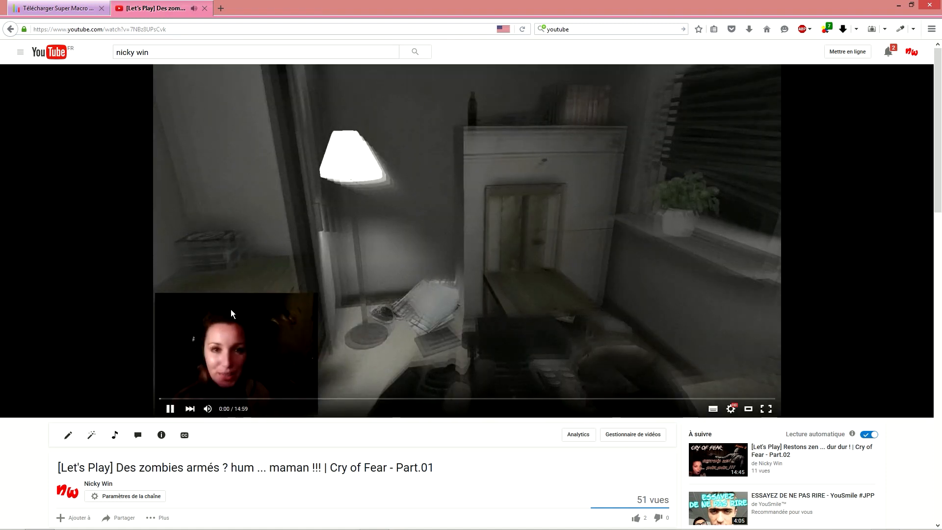
click(171, 409)
click(6, 30)
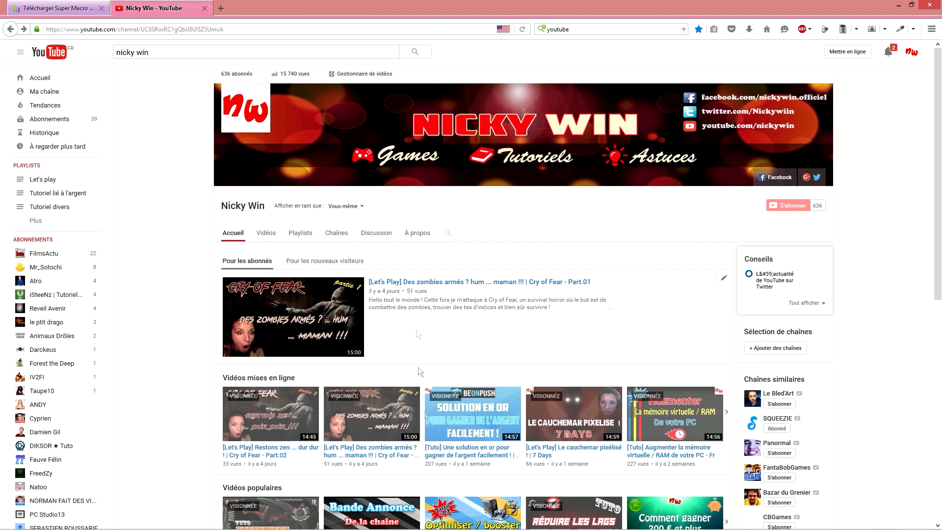
Step: Switch to Super Macro and change the Examine condition's operator to Superieur (>)
click(383, 520)
drag(395, 77, 640, 140)
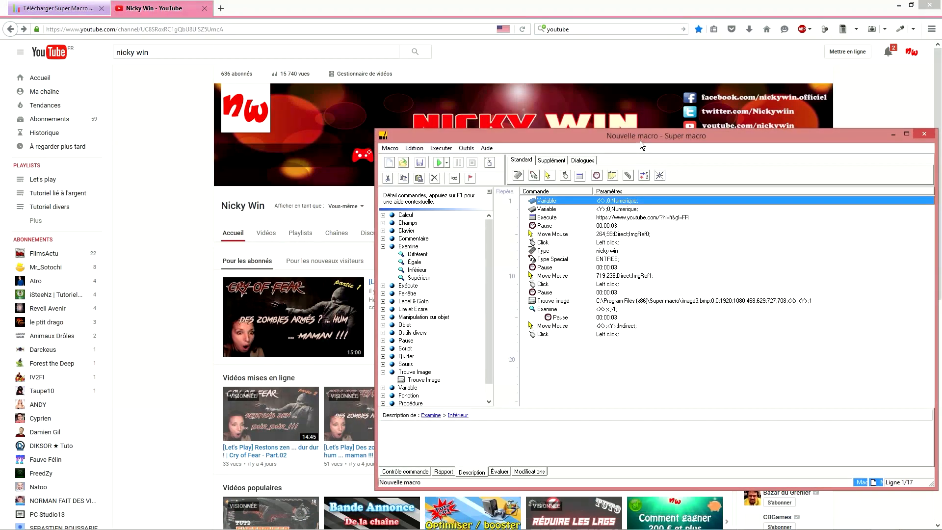
double_click(614, 309)
drag(323, 197, 370, 379)
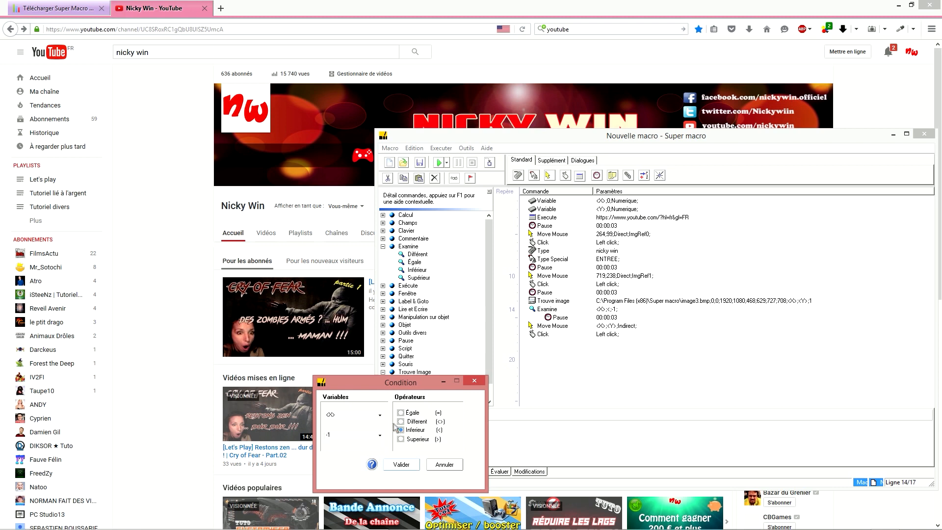
click(401, 439)
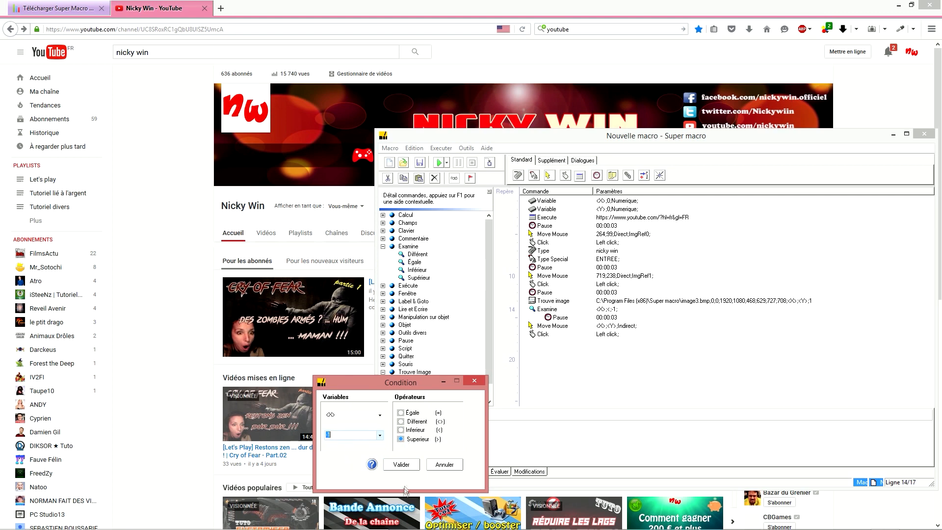
click(402, 464)
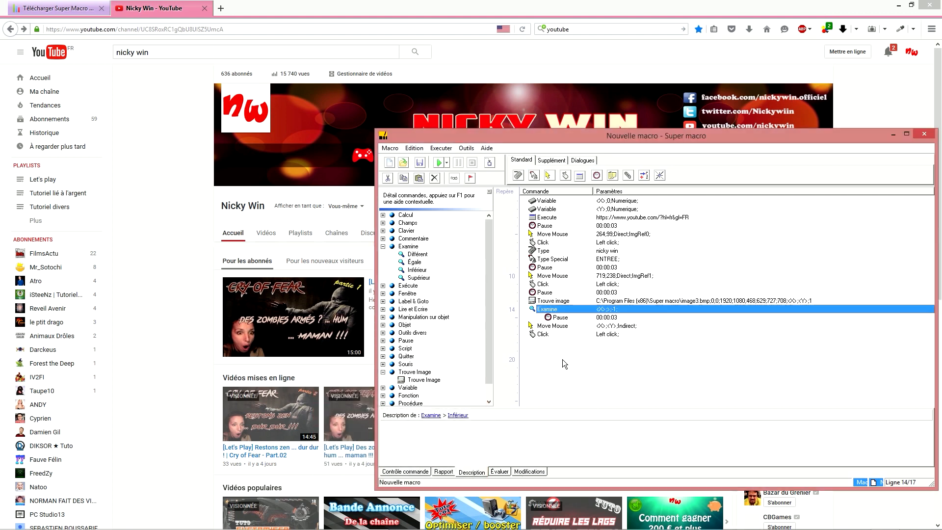
Step: Close the YouTube page, minimise the browser, and test the macro from its first command with the changed condition
key(Home)
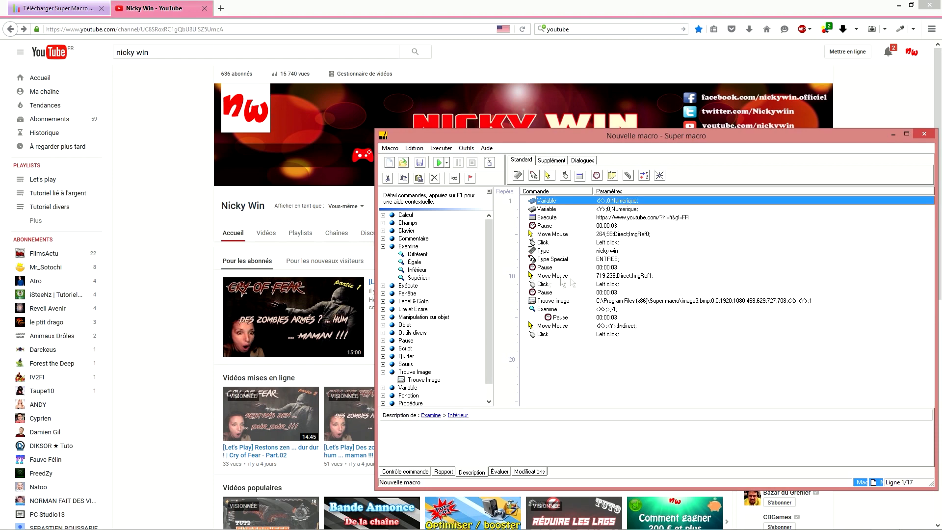
click(206, 14)
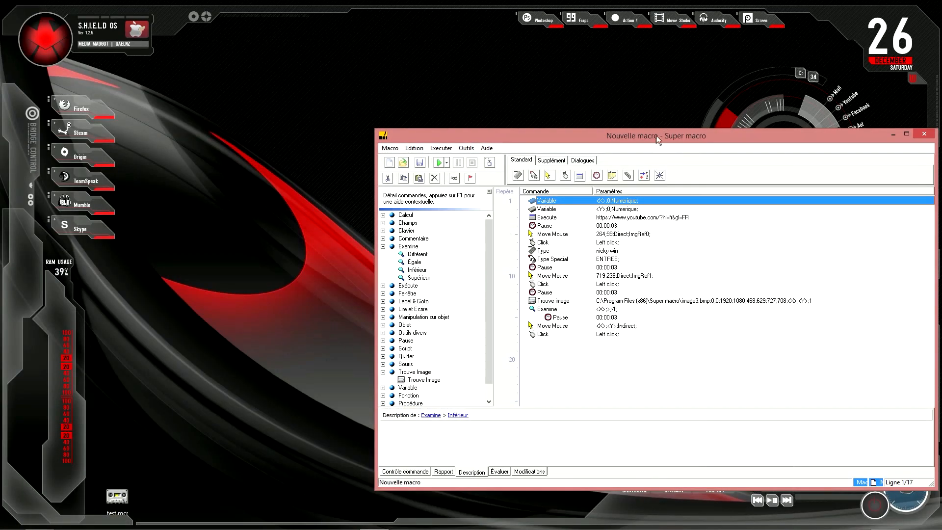
drag(662, 139, 461, 125)
click(237, 149)
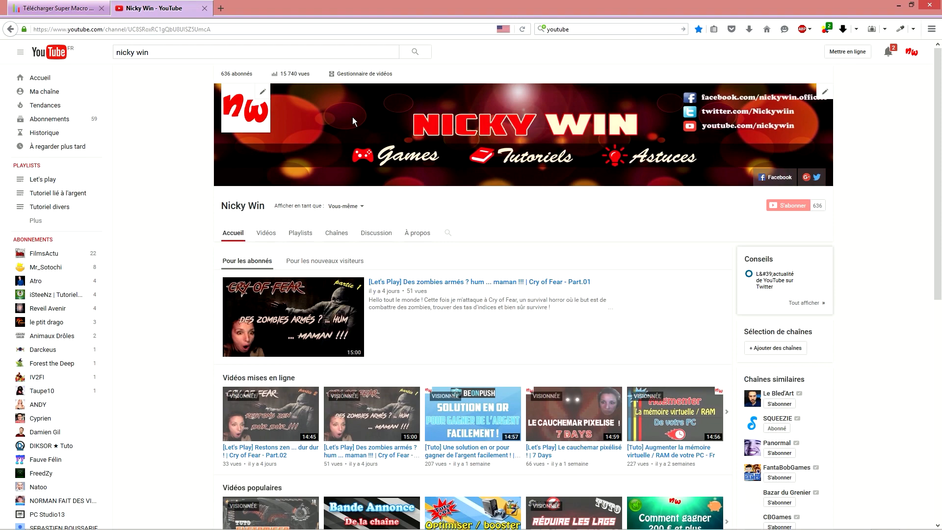
Step: Switch back to Super Macro and set the Examine condition's operator to Inferieur (<)
mouse_move(316, 523)
click(316, 523)
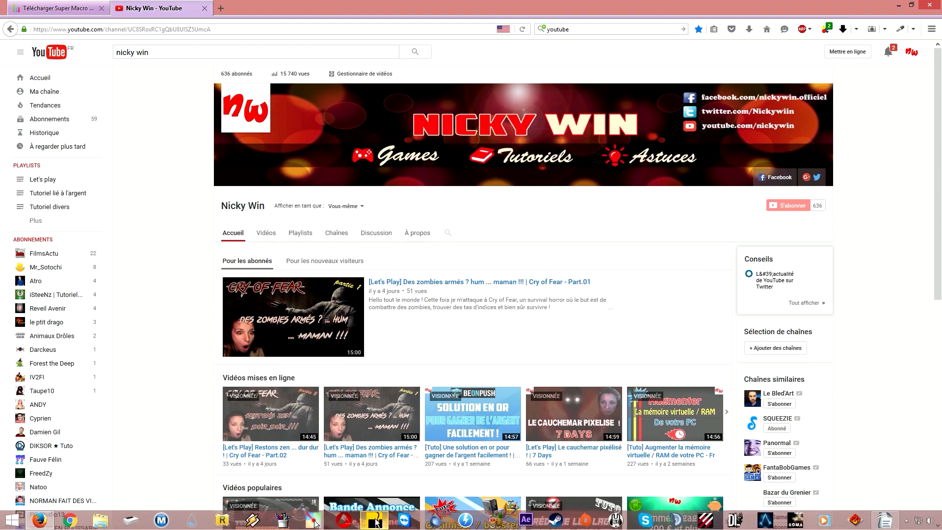
drag(429, 126, 643, 58)
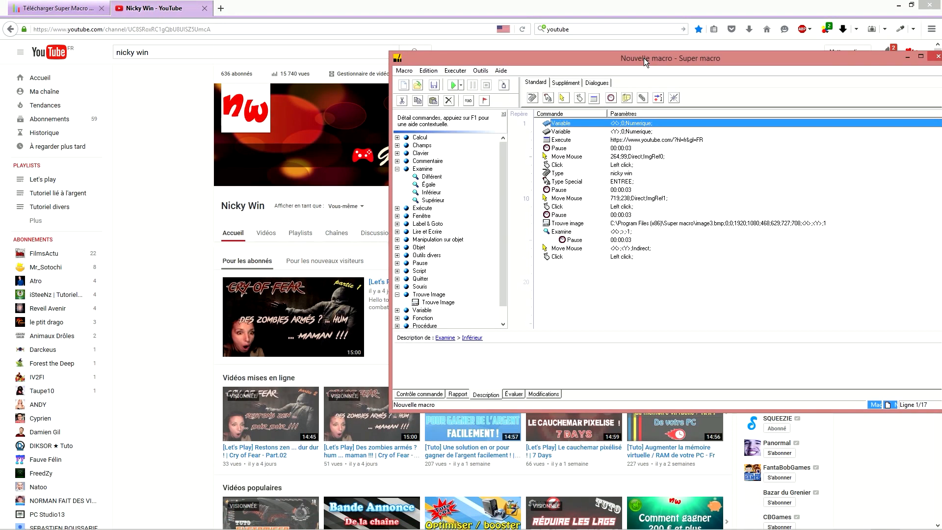
double_click(623, 232)
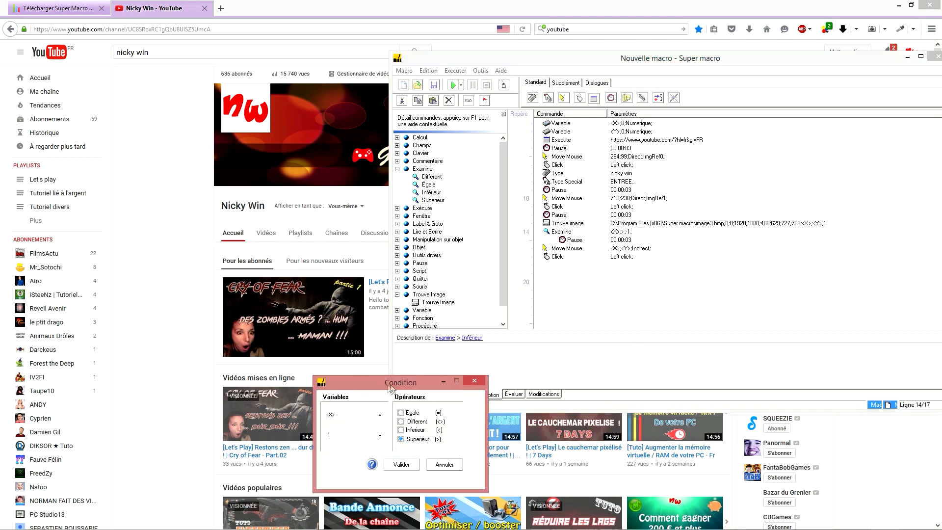
drag(390, 384, 479, 233)
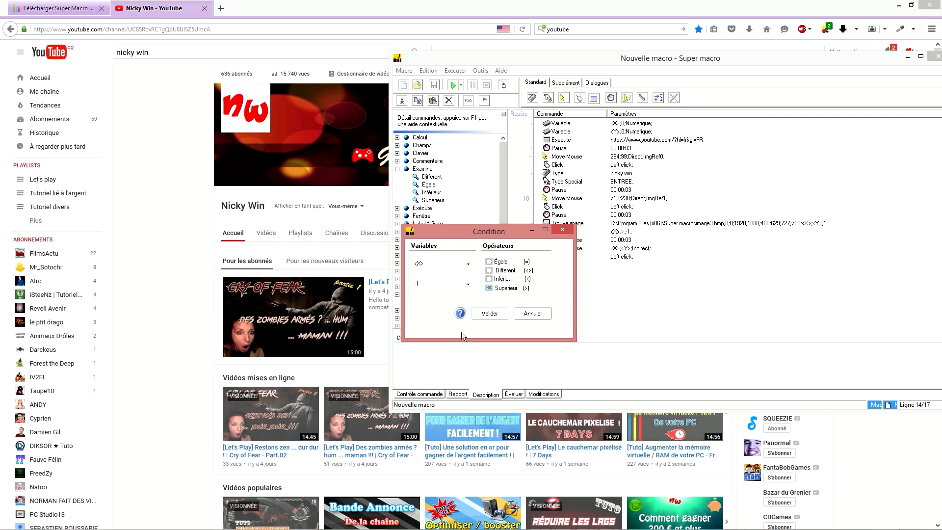
click(489, 278)
click(493, 318)
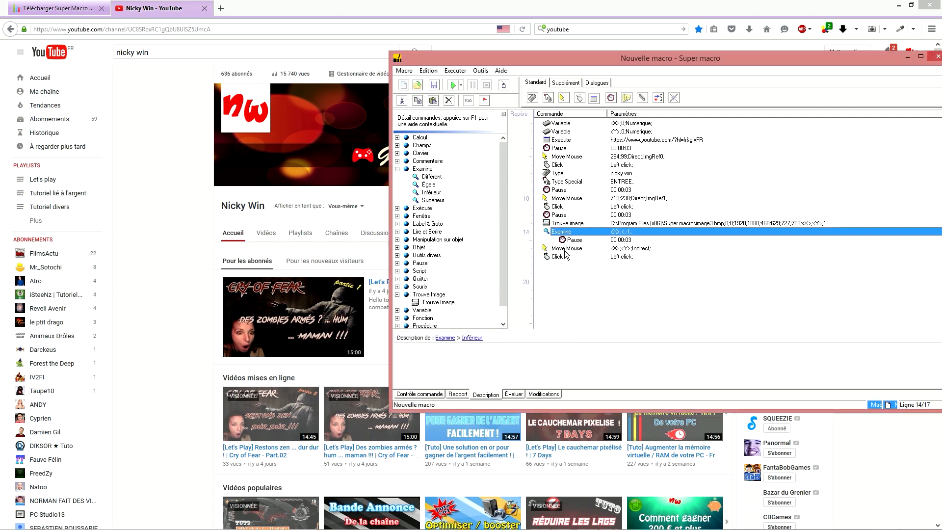
Step: Delete the macro commands from Execute through the last Pause before Trouve image
click(564, 141)
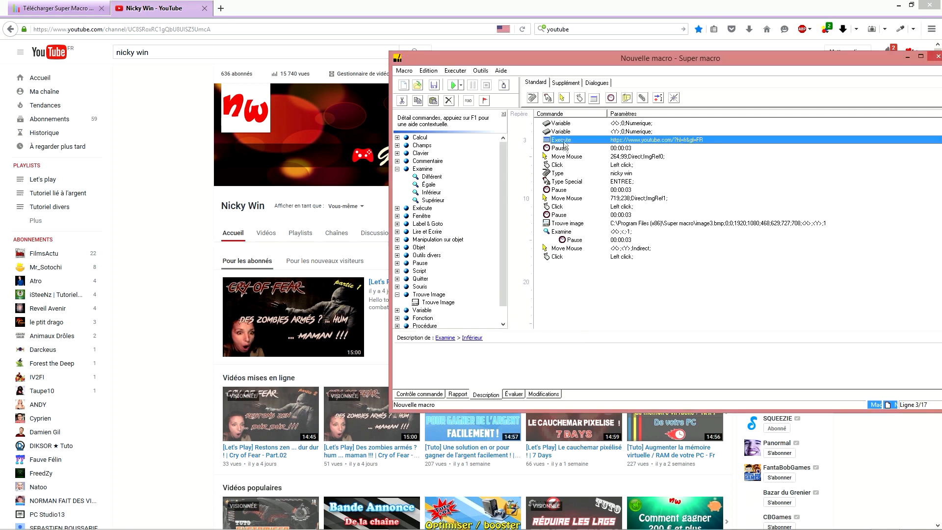
drag(563, 153, 567, 226)
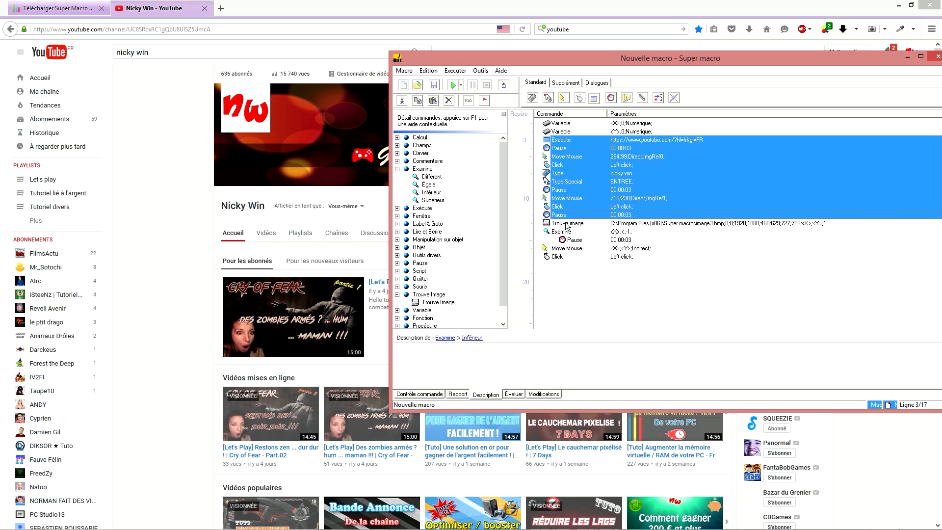
key(Delete)
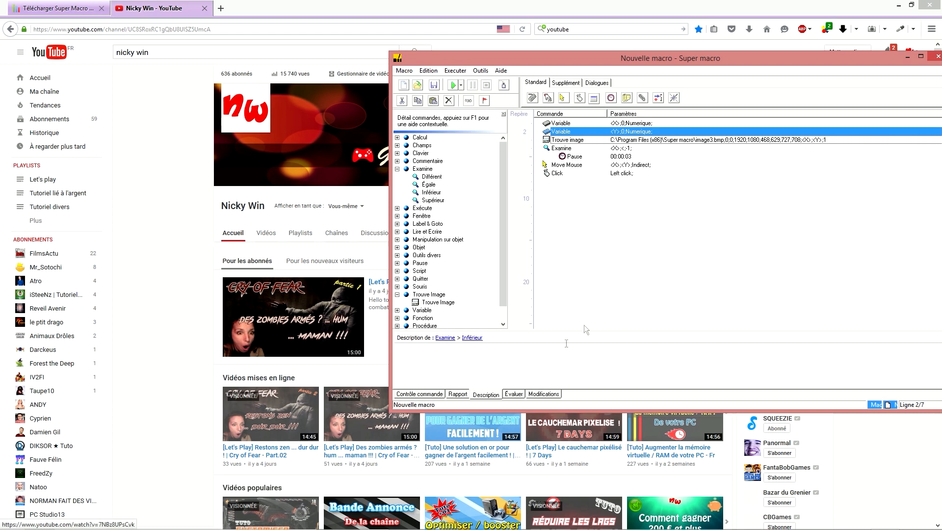
Step: Bring the browser forward and scroll the channel page down so the featured video thumbnail sits higher on screen
click(171, 323)
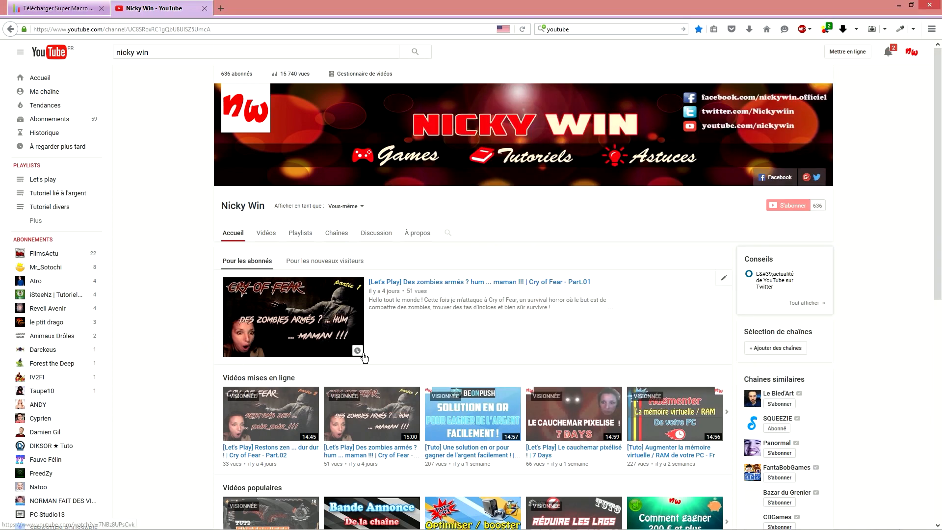
scroll(364, 354, down, 3)
scroll(364, 358, down, 3)
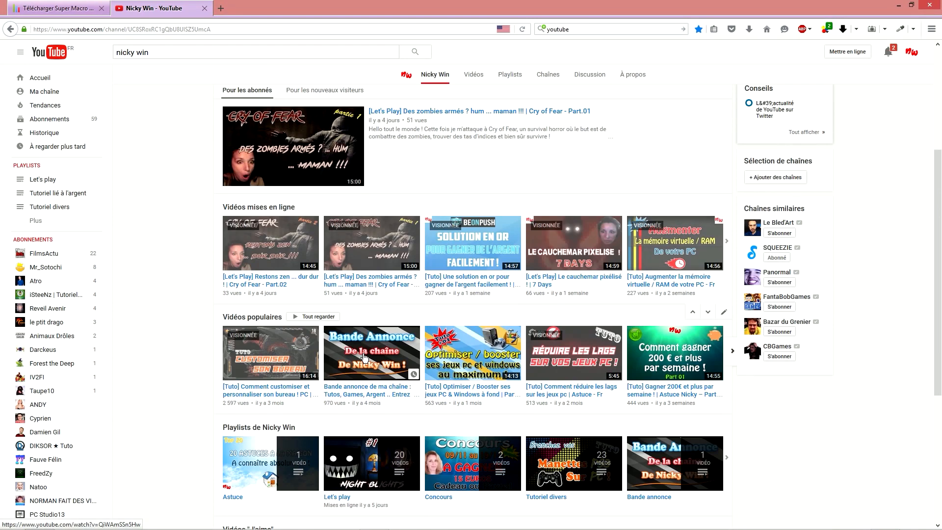
scroll(363, 357, down, 2)
scroll(363, 353, up, 2)
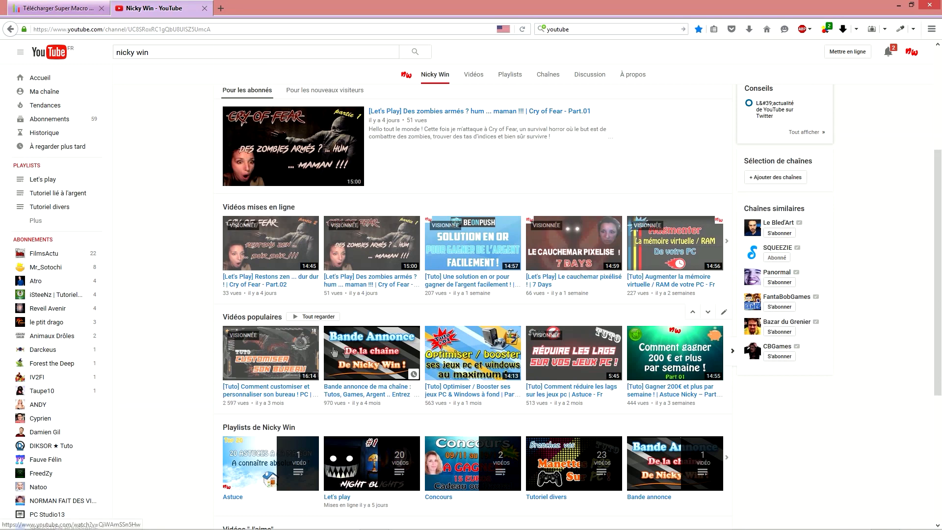
Step: Switch to Super Macro and run the macro from its Trouve image command
click(375, 521)
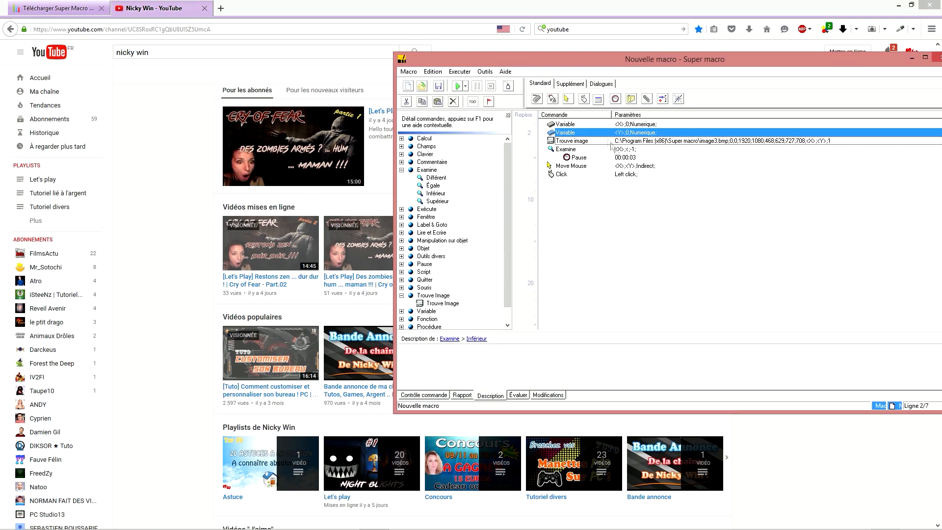
click(590, 143)
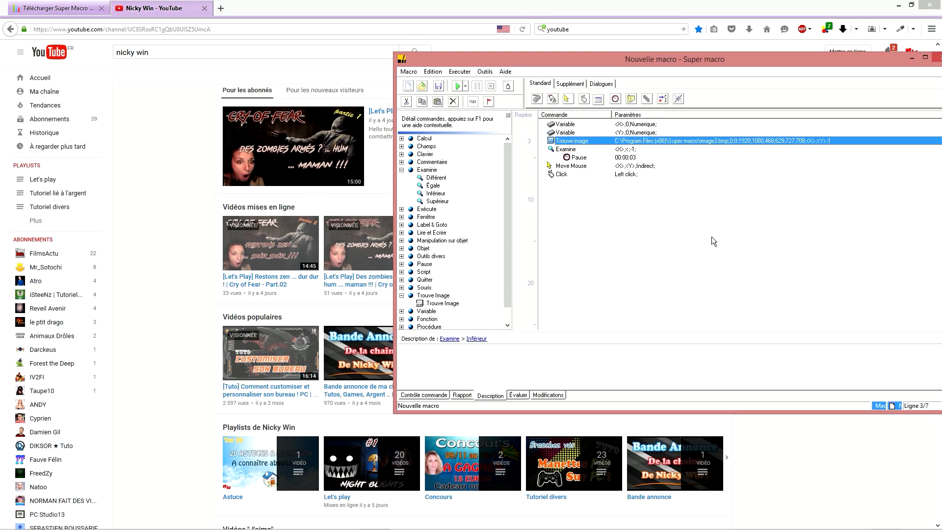
click(458, 88)
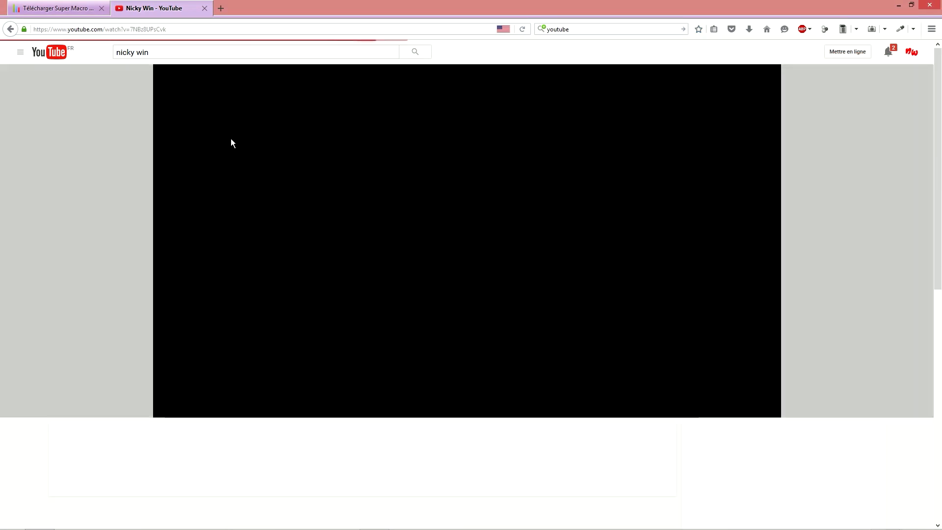
Step: Pause the opened video, return to the channel page and open the featured Cry of Fear - Part.01 video at its comments section
click(170, 409)
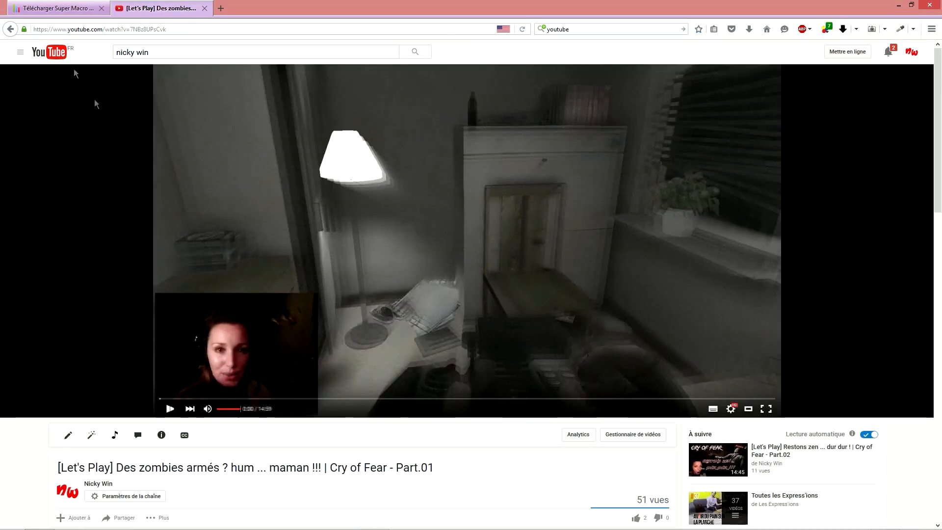
click(10, 29)
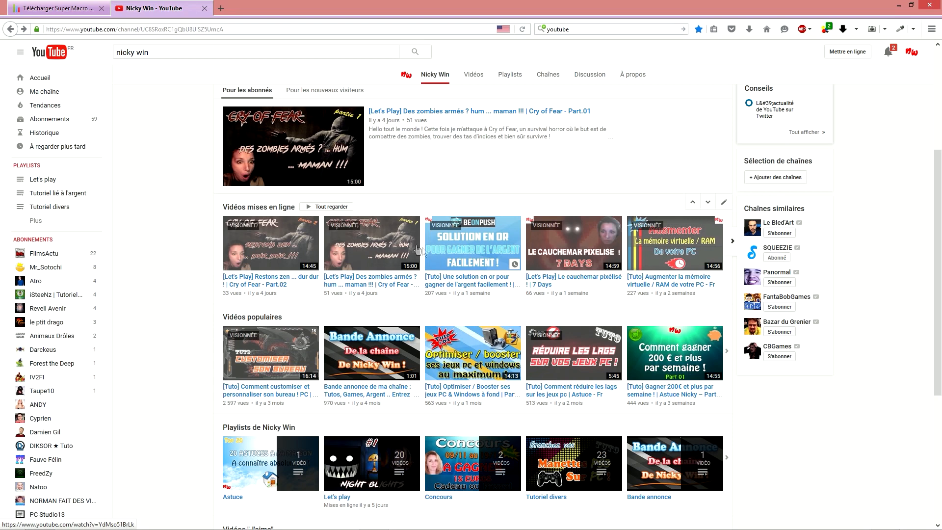
click(322, 150)
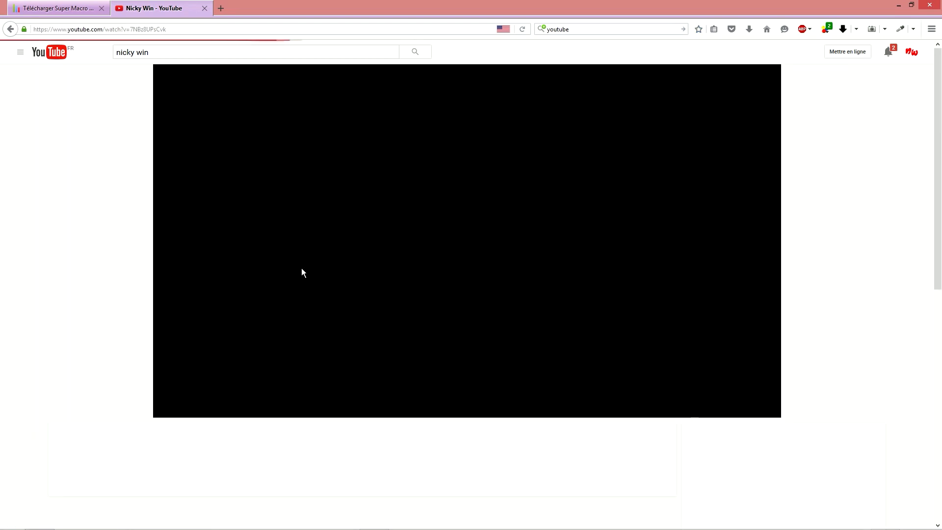
scroll(338, 429, down, 5)
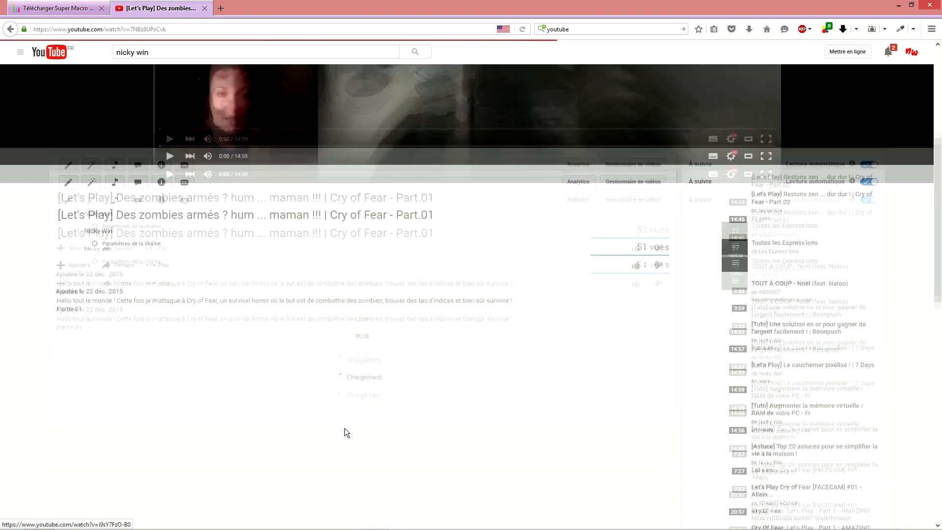
scroll(384, 351, down, 2)
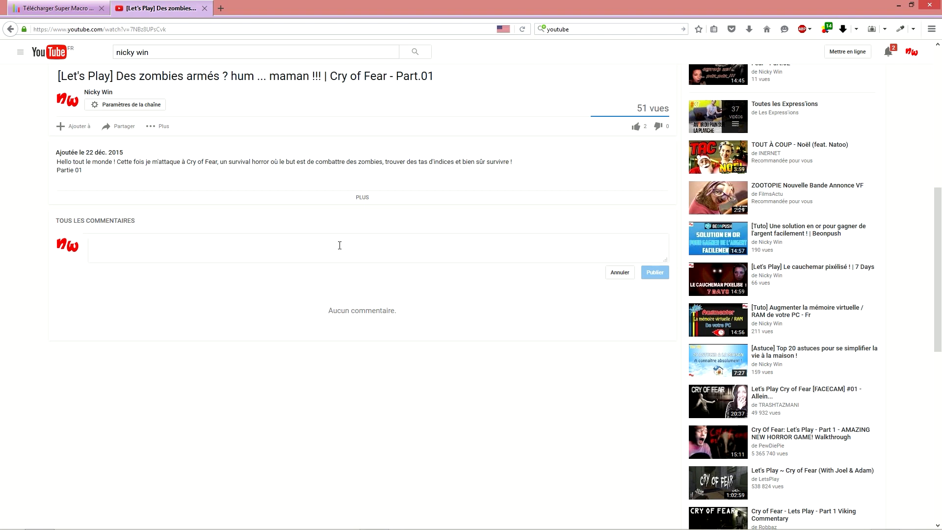
Step: Switch from the browser to the Super Macro window
mouse_move(373, 528)
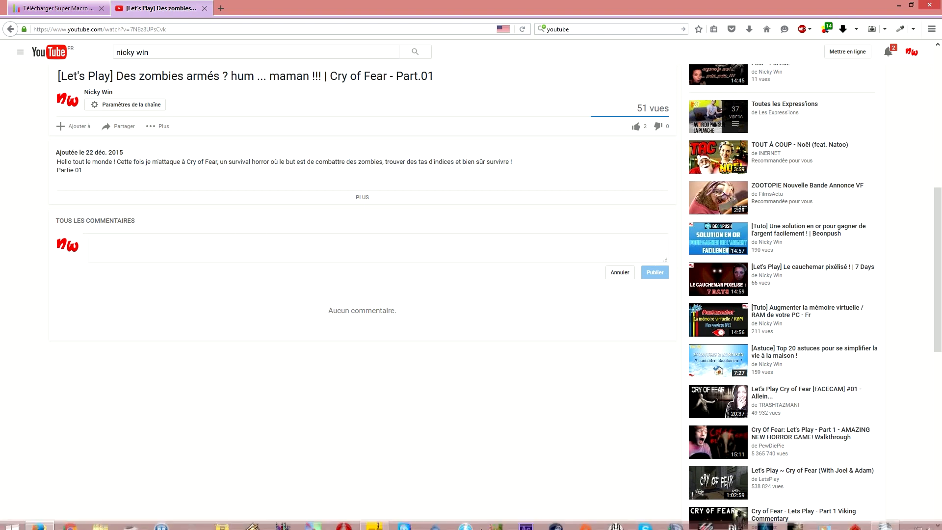
click(375, 521)
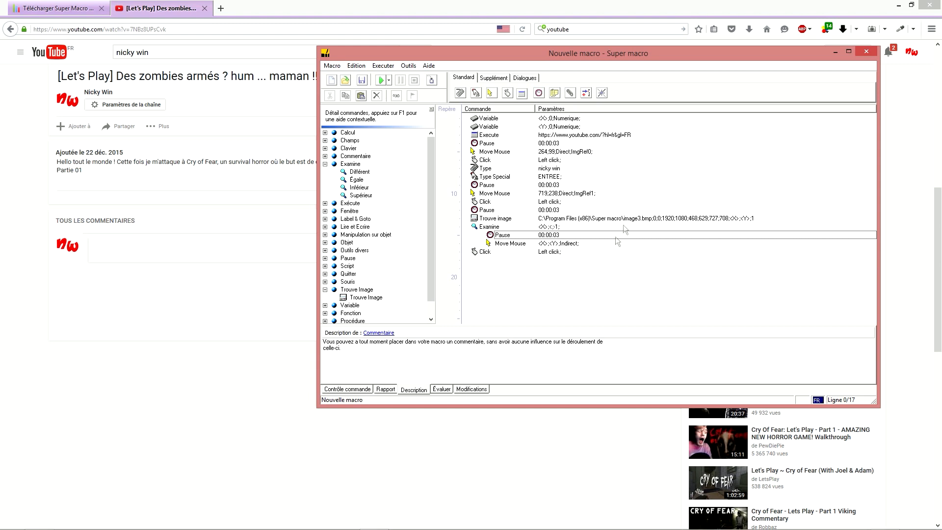
click(334, 66)
click(346, 107)
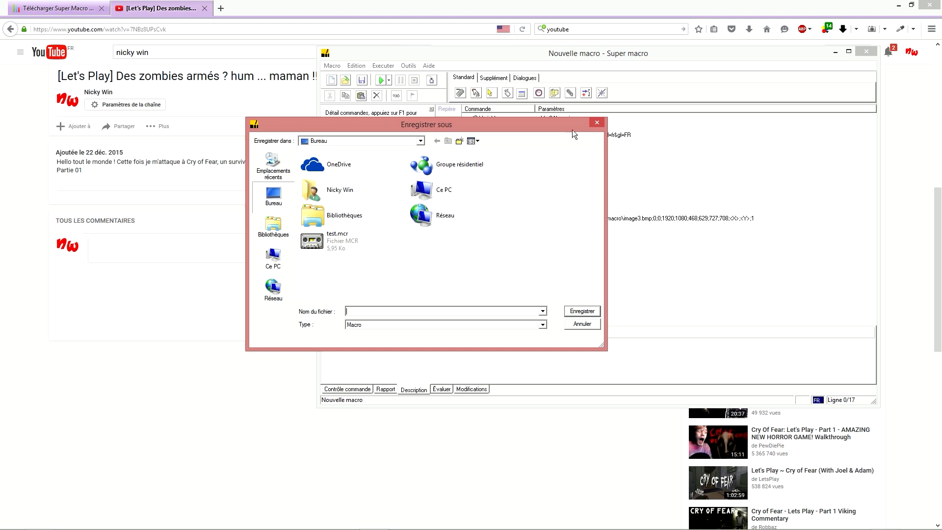
click(596, 123)
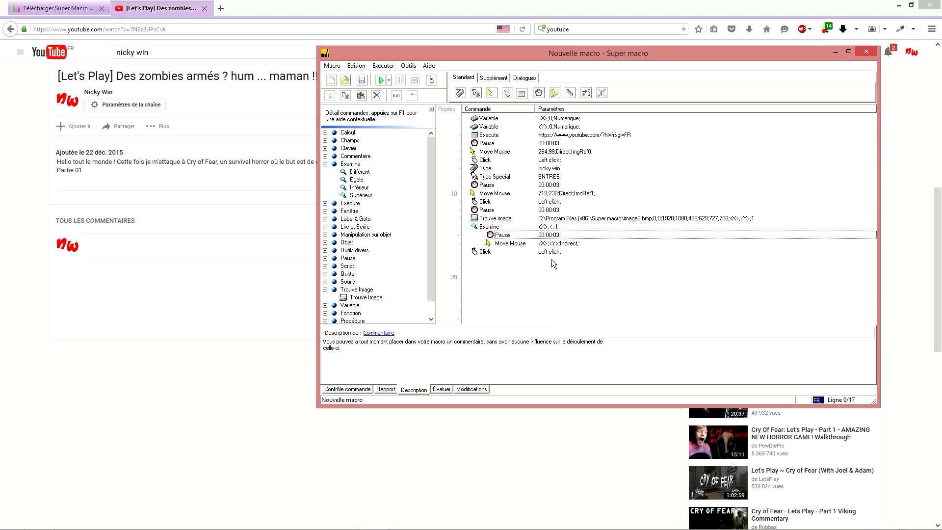
Step: Save the macro on the desktop under the file name test.mcr, replacing the existing file
click(339, 67)
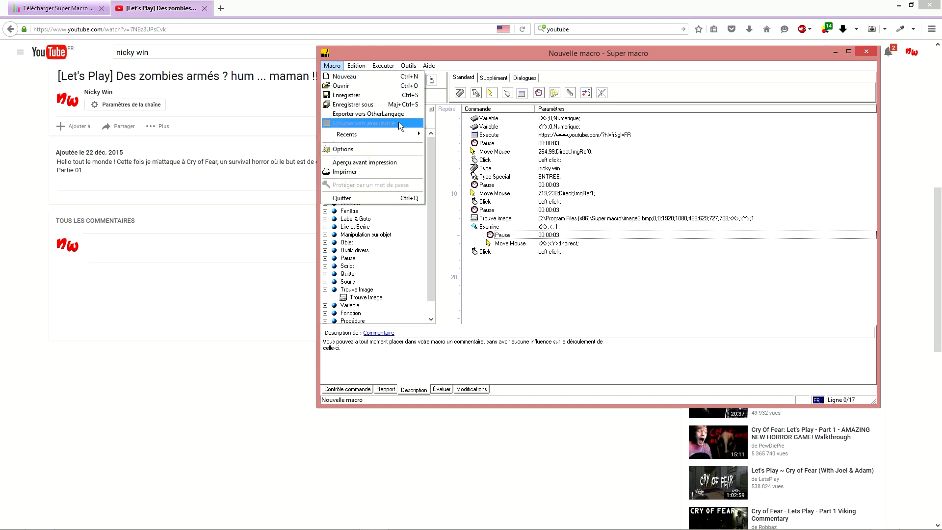
click(361, 105)
double_click(327, 241)
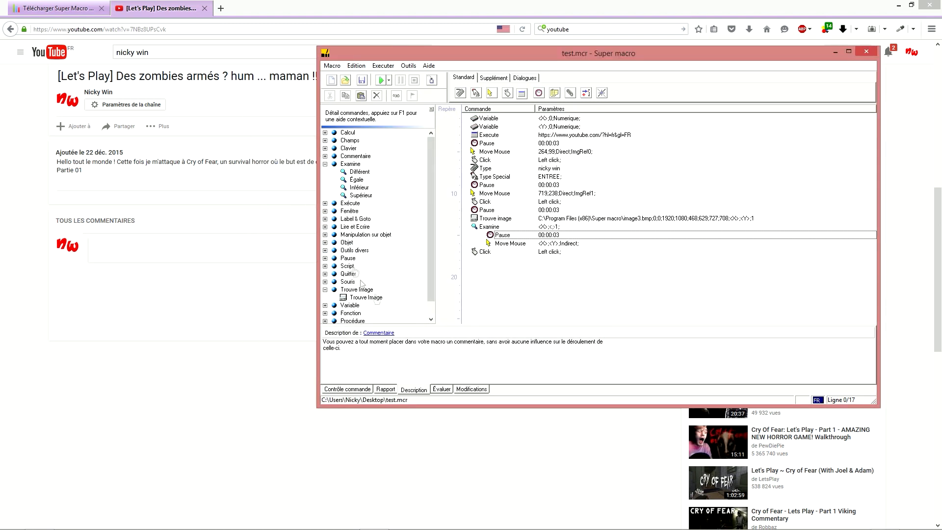
Step: Start exporting the macro to an executable and move the additional-files assistant higher on the screen
click(326, 67)
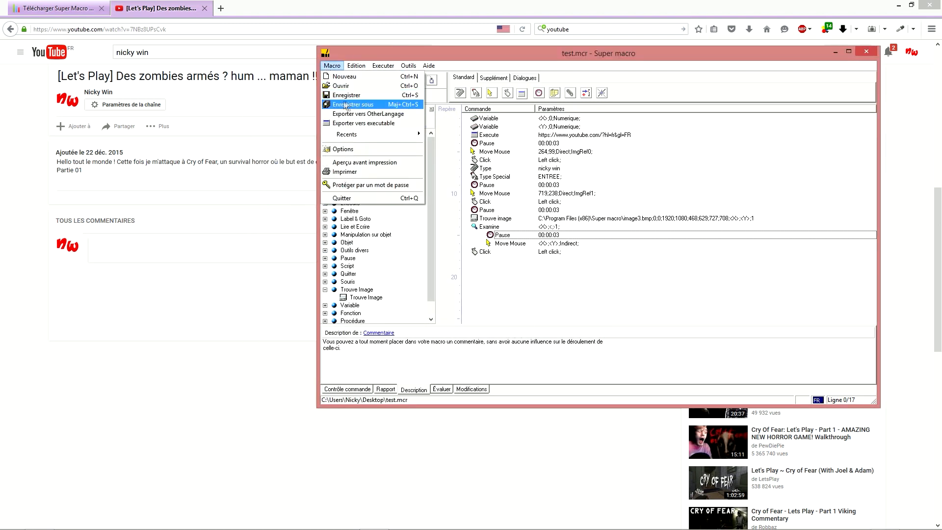
click(368, 126)
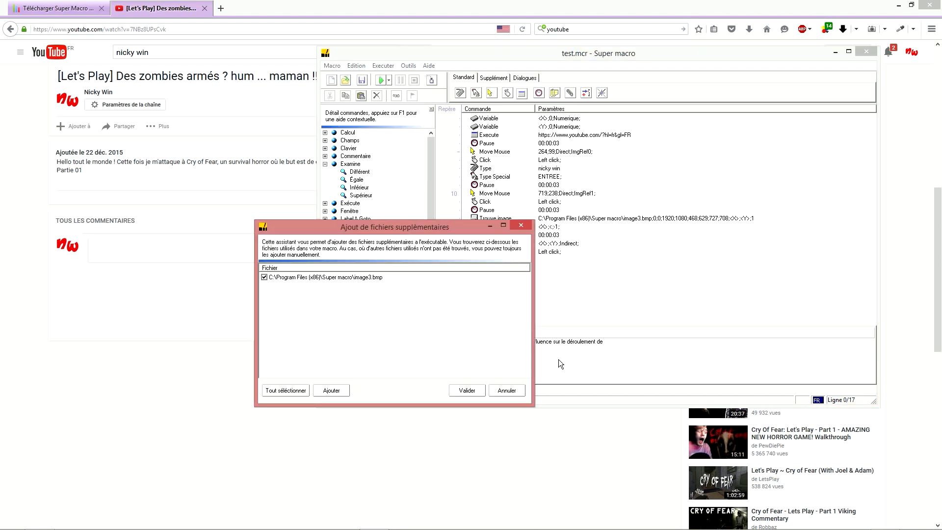
drag(416, 225, 418, 179)
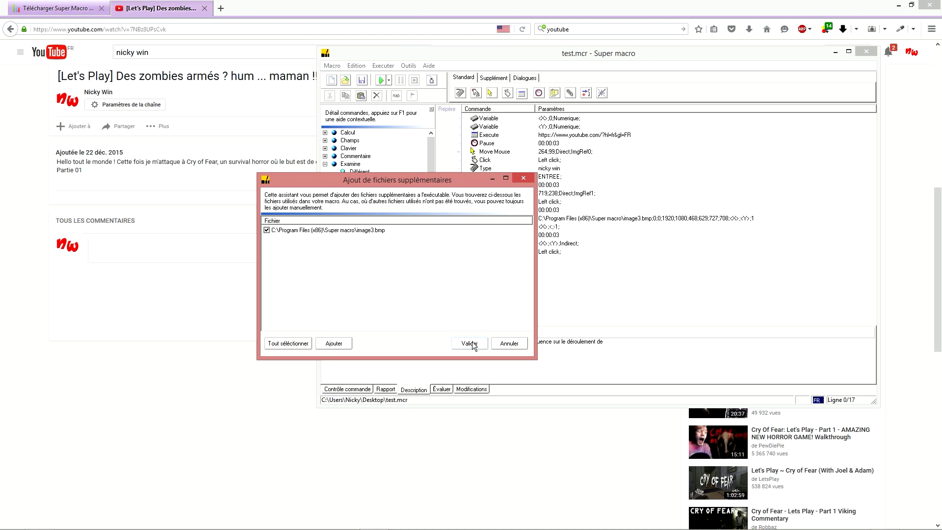
Step: Locate MdlAE.exe in C:\Program Files (x86)\Super macro with File Explorer, and close the Explorer window
click(98, 520)
right_click(98, 519)
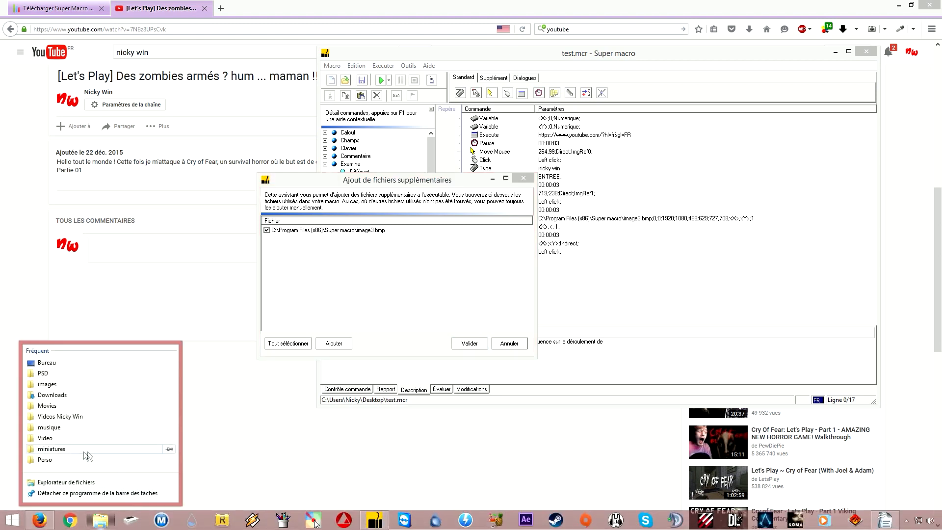
click(77, 484)
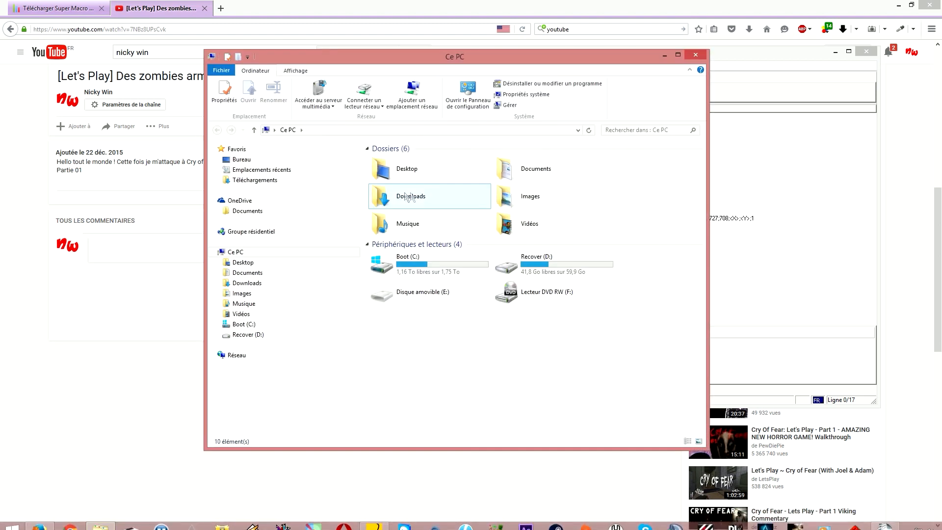
double_click(411, 263)
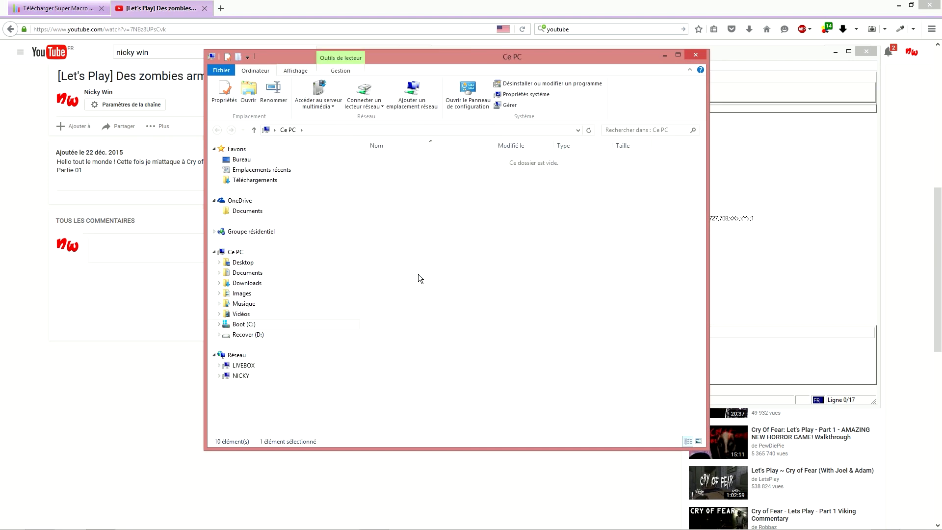
double_click(410, 256)
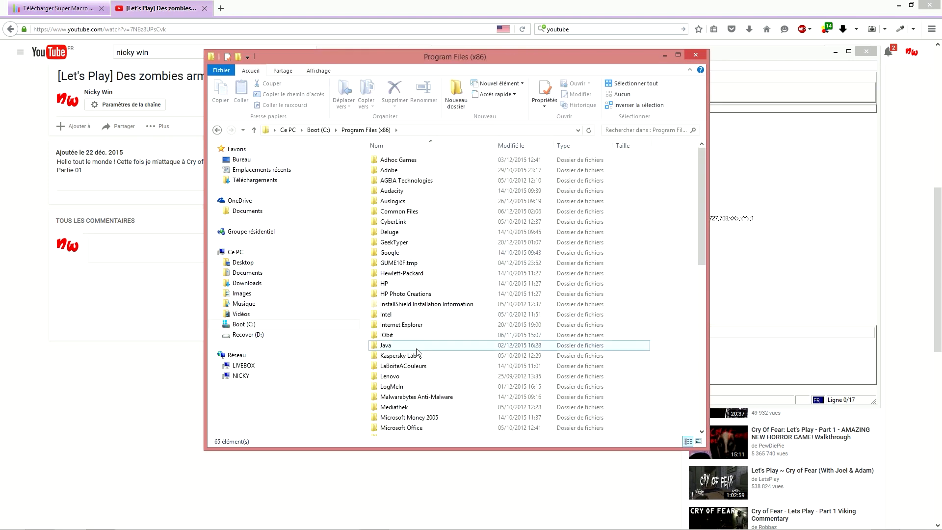
scroll(416, 348, down, 10)
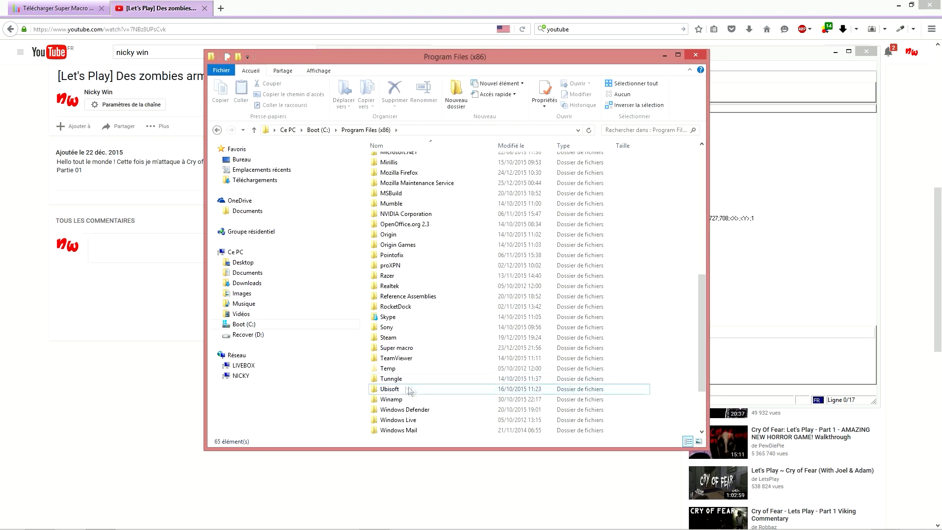
double_click(410, 348)
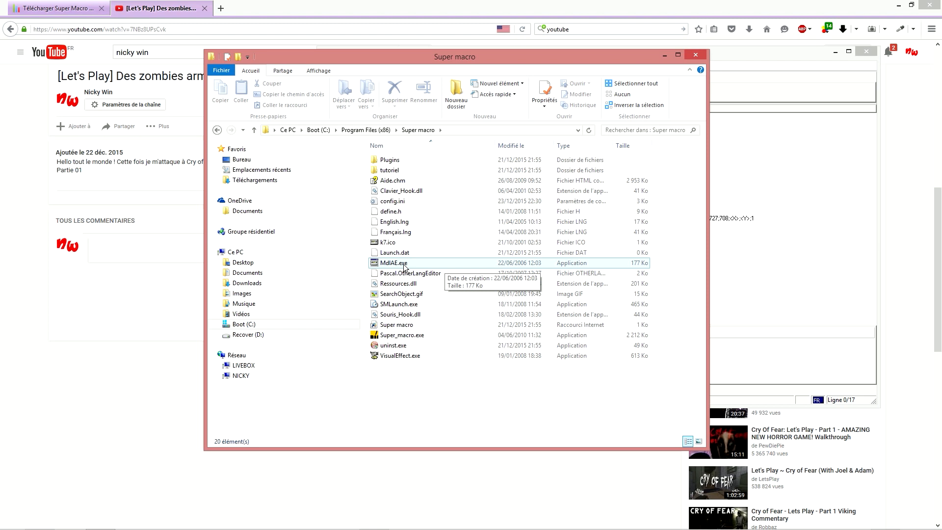
click(398, 267)
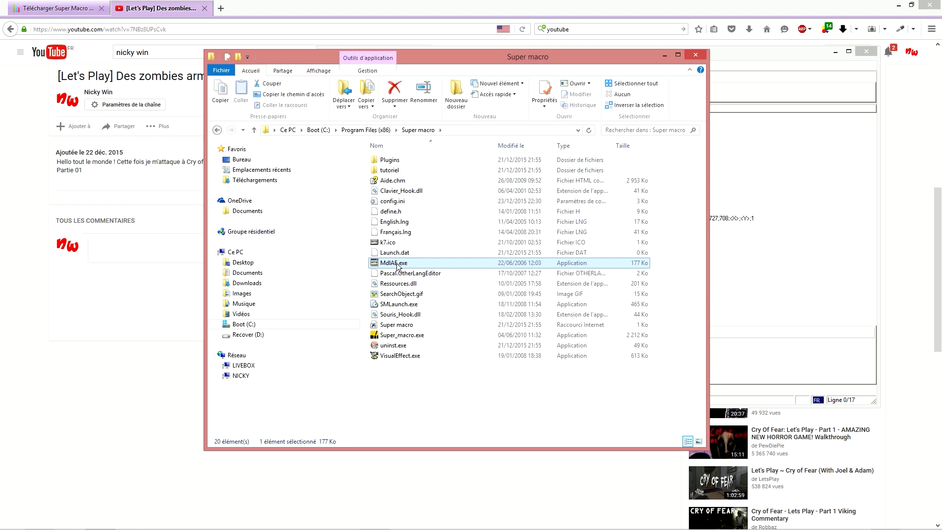
click(695, 54)
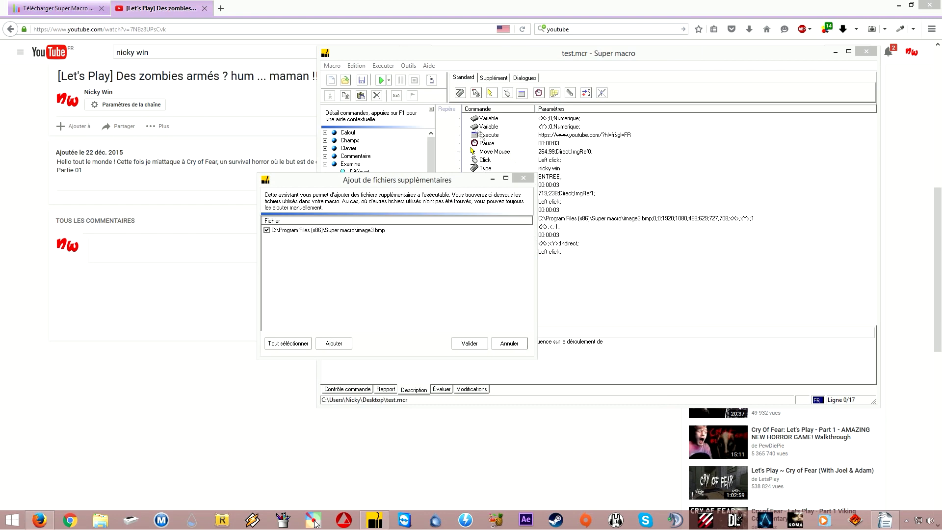
Step: Abandon the executable export, dismiss the error dialog and reposition the Super Macro window nearer the middle of the screen
click(531, 181)
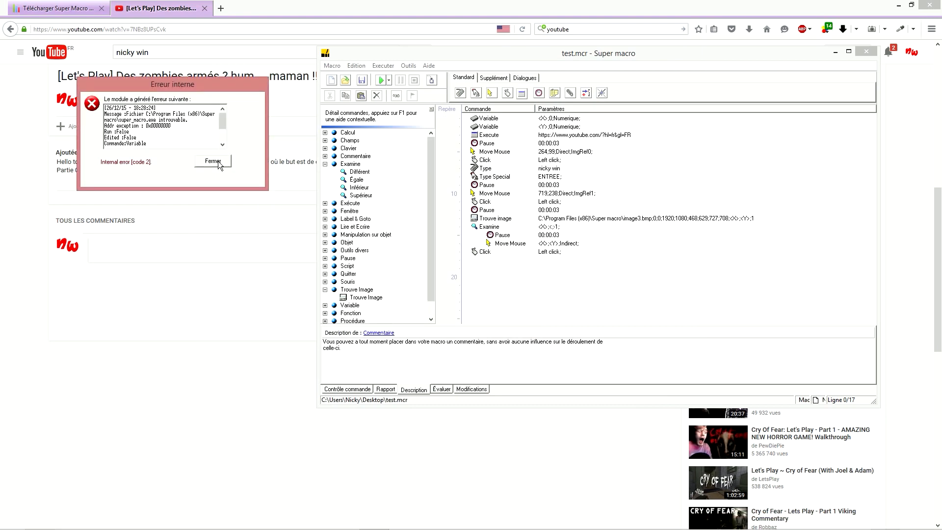
click(219, 165)
drag(633, 56, 464, 61)
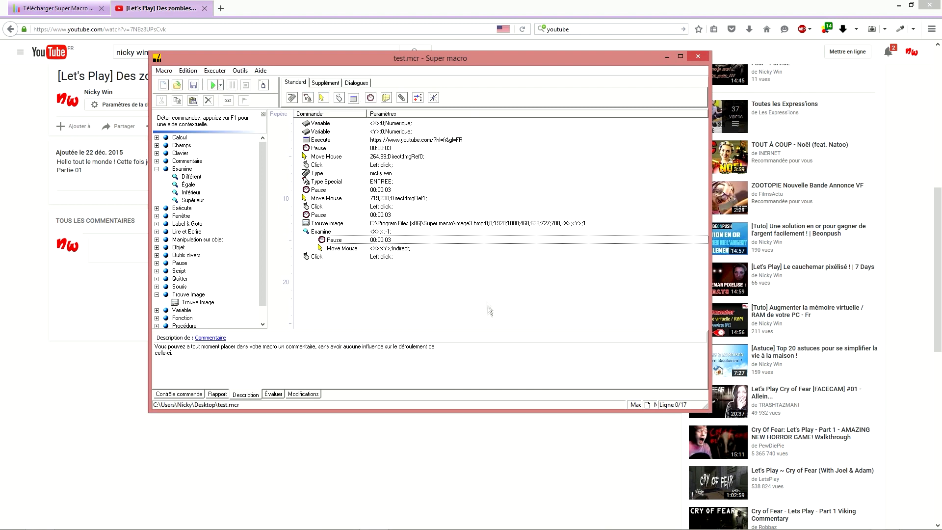
drag(672, 62, 681, 68)
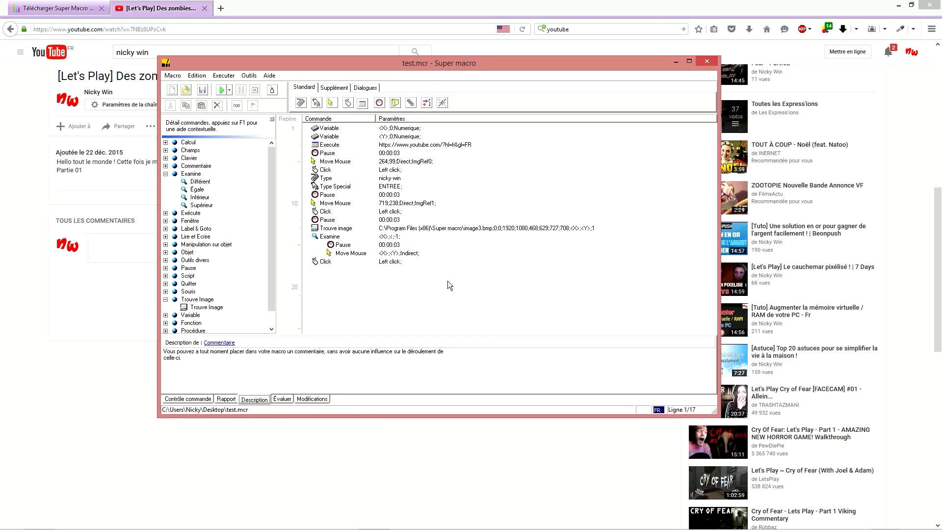
Step: Minimize the browser and open a File Explorer window on Ce PC, placed partly over Super Macro
click(899, 6)
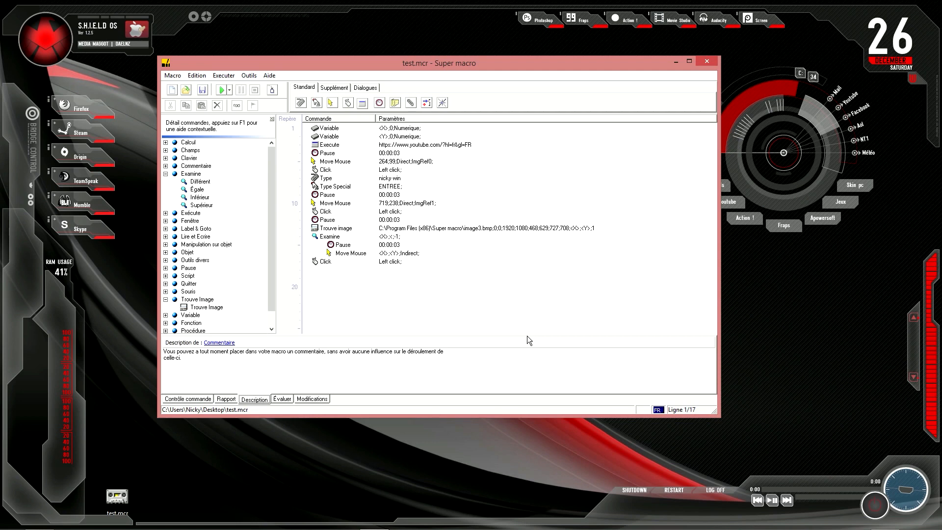
right_click(101, 521)
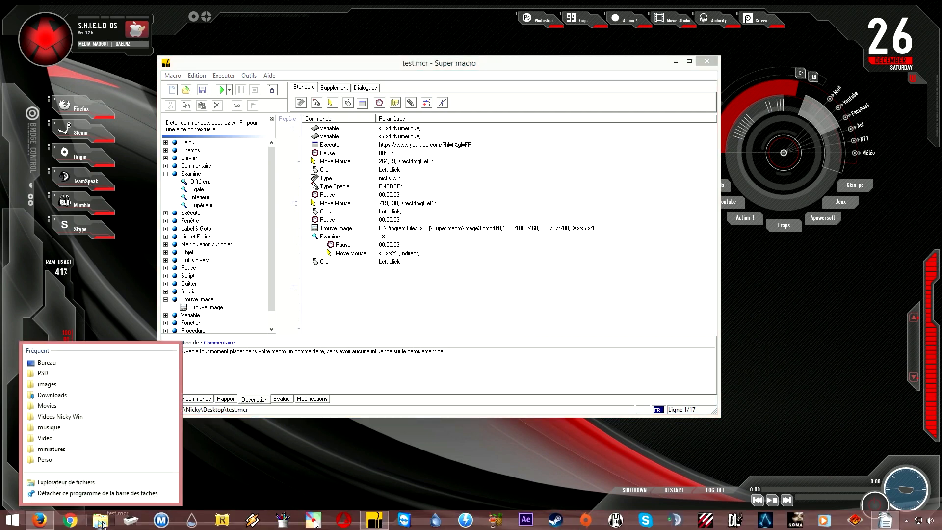
click(69, 482)
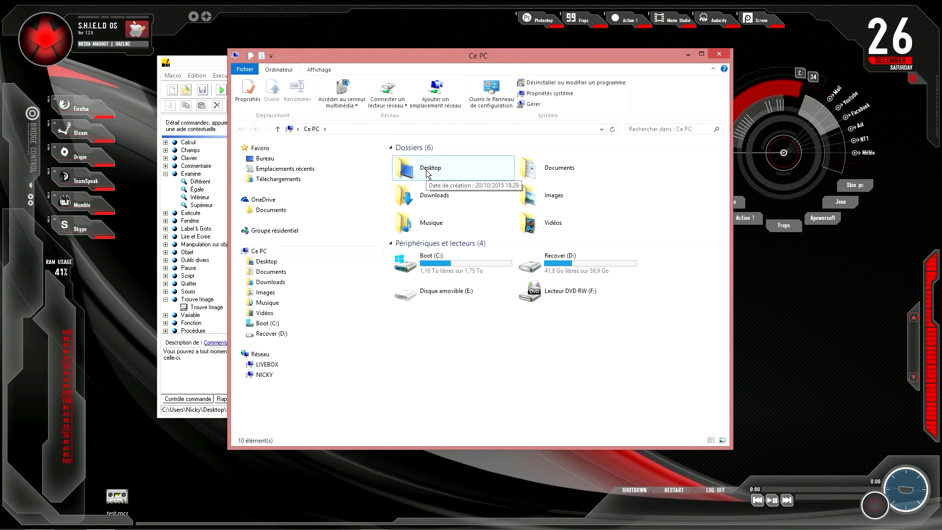
drag(455, 57, 636, 47)
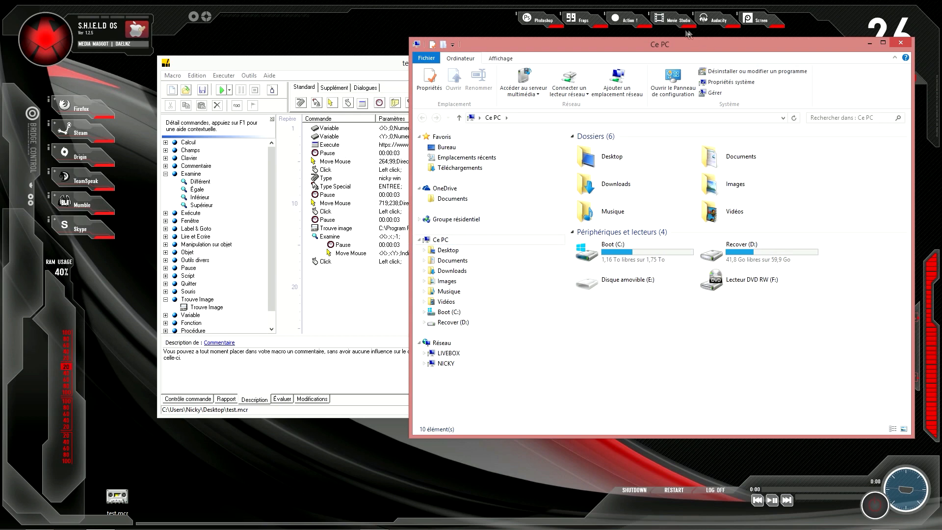
drag(659, 45, 514, 49)
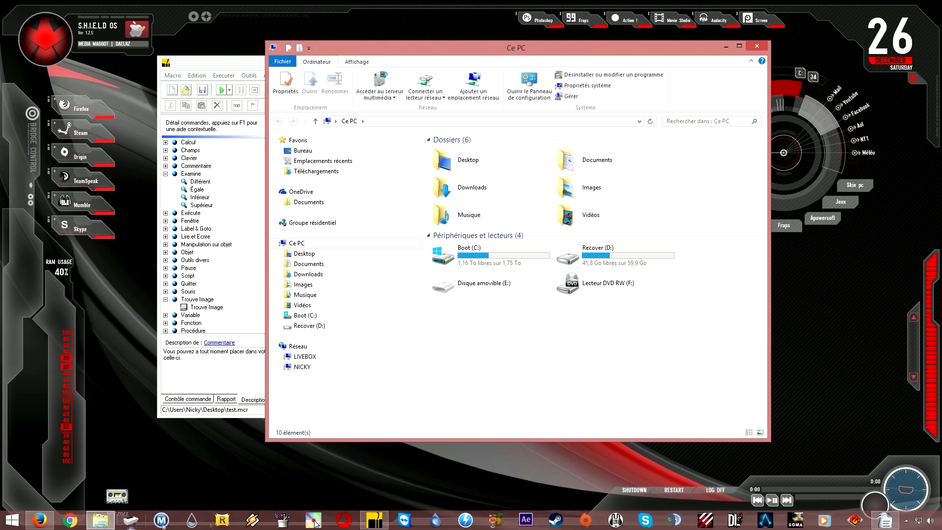
Step: Arrange the Super Macro and File Explorer windows so that they overlap less and both can be reached
click(374, 520)
drag(402, 64, 342, 84)
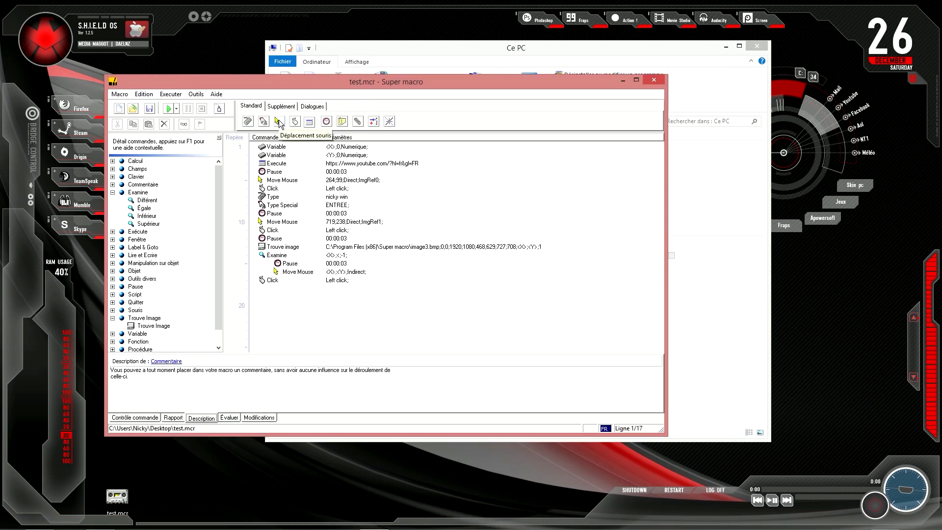
mouse_move(98, 528)
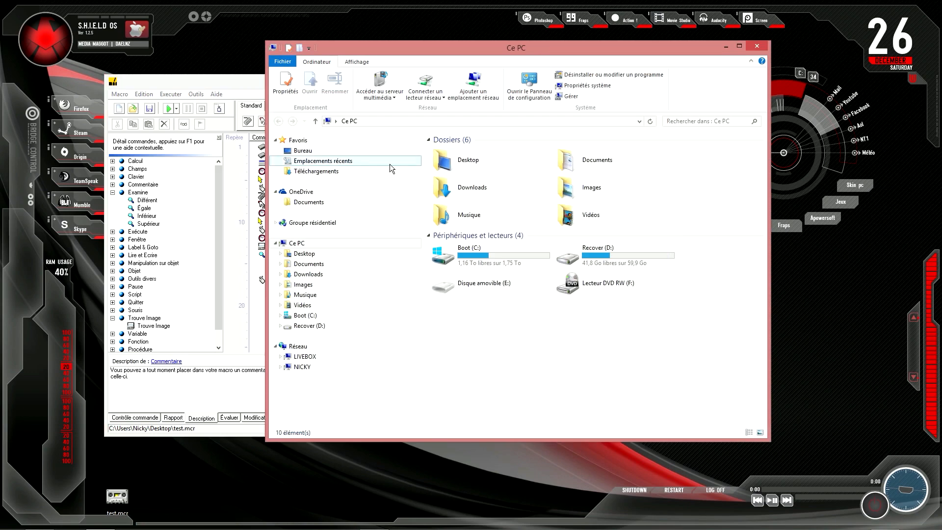
drag(537, 50, 587, 60)
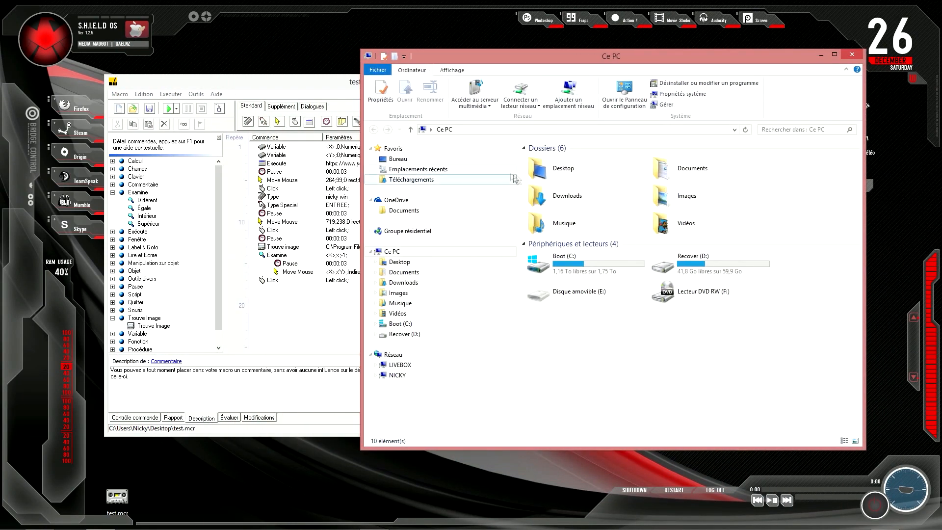
Step: Bring Super Macro to the front and start a new empty macro
click(326, 84)
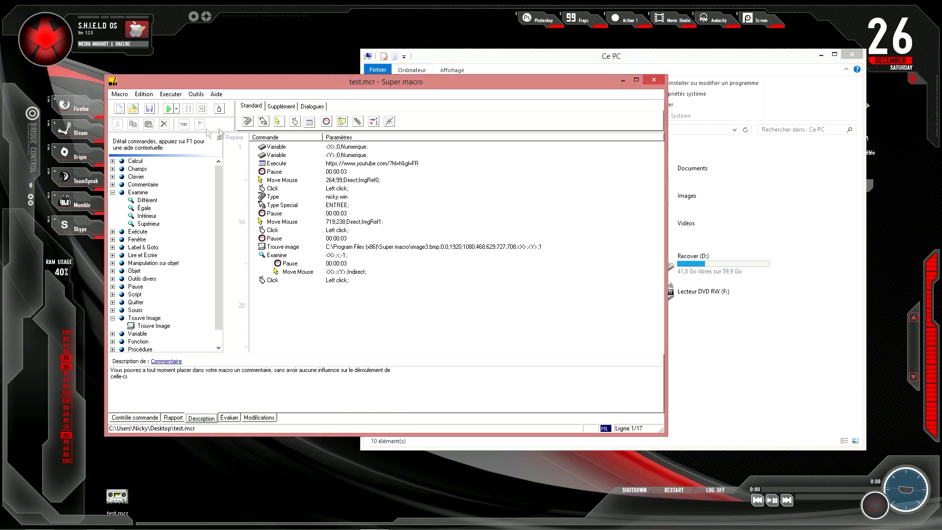
click(118, 108)
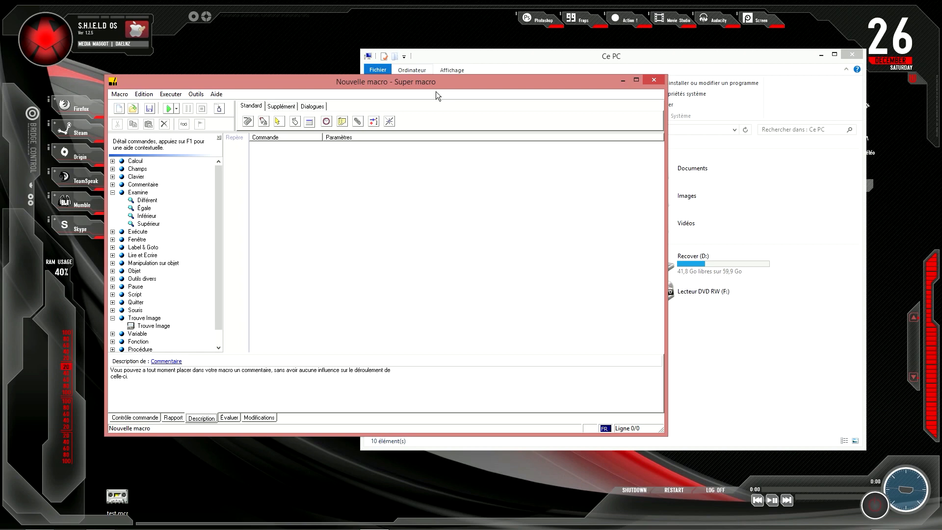
Step: Move the Super Macro window lower and add a Type Special command that sends the left Windows key with the Up arrow
drag(426, 79, 428, 154)
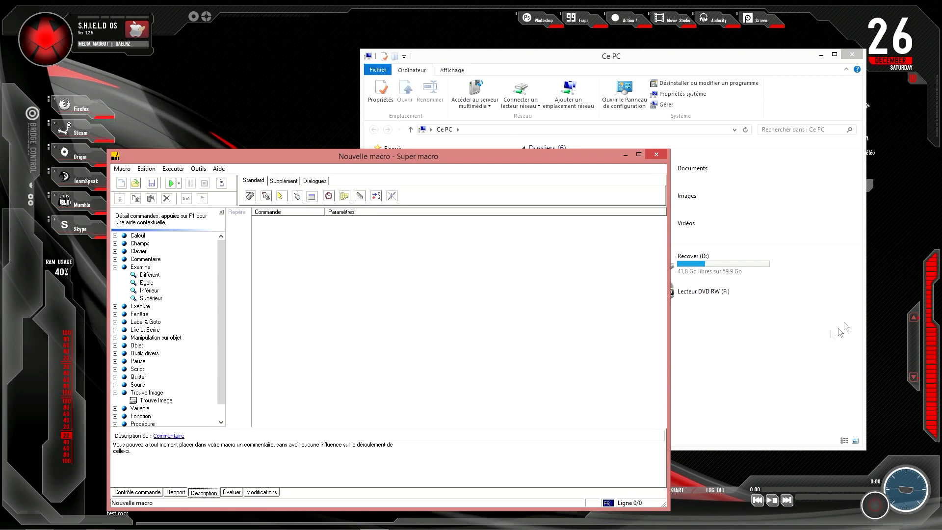
click(266, 196)
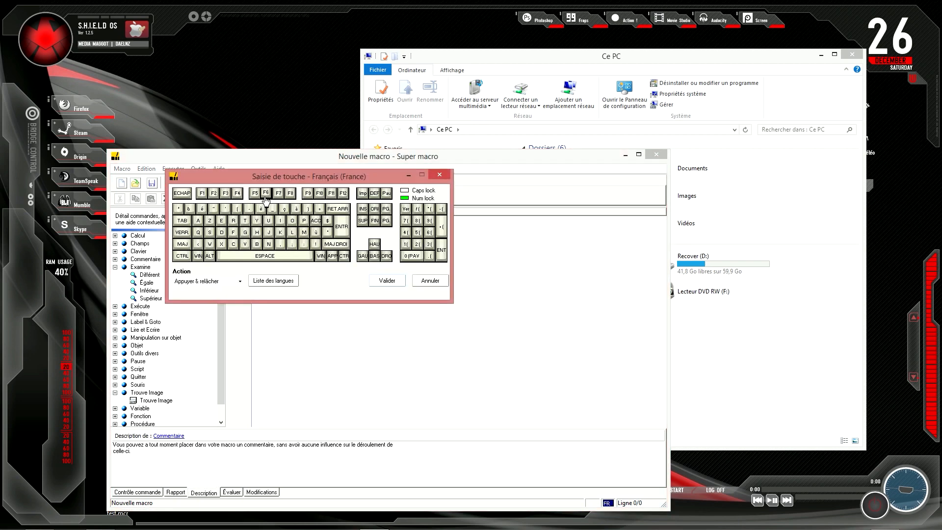
click(198, 256)
click(374, 244)
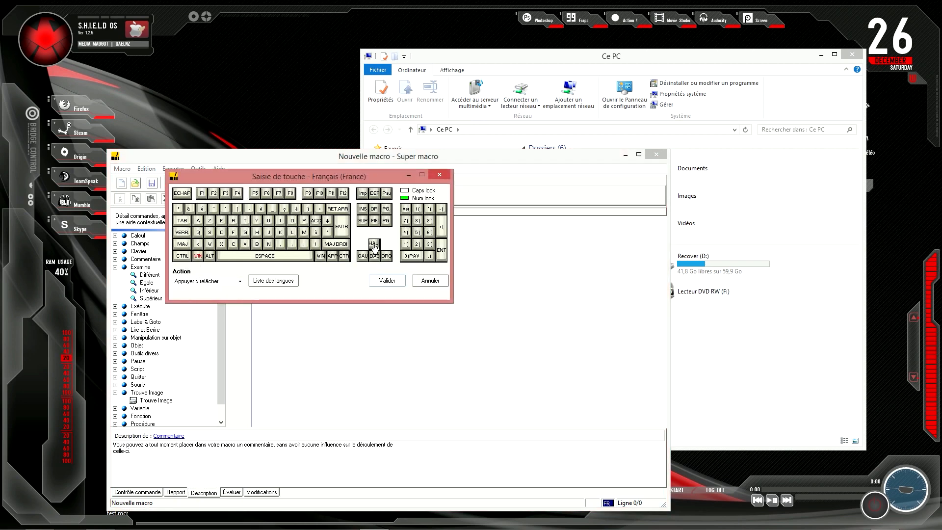
click(387, 281)
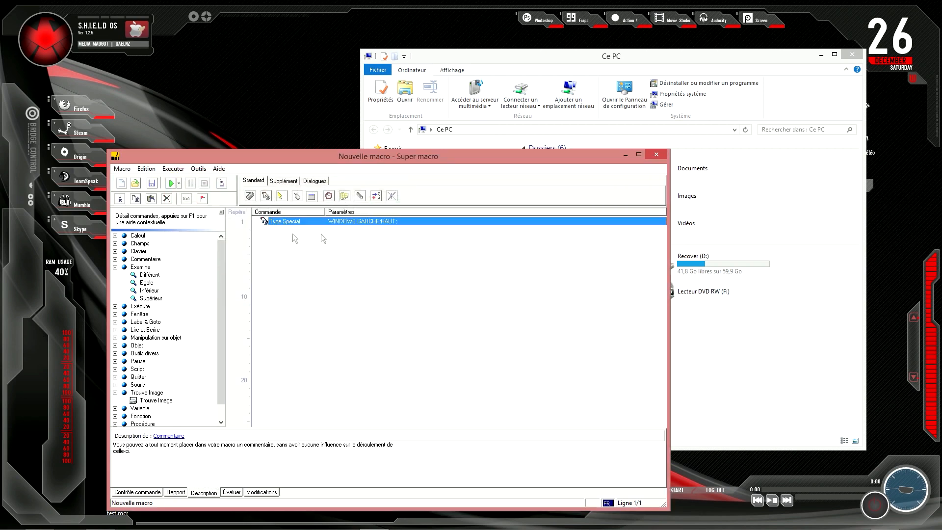
Step: Bring the Ce PC window in front of Super Macro and try maximizing, restoring and repositioning it
click(679, 56)
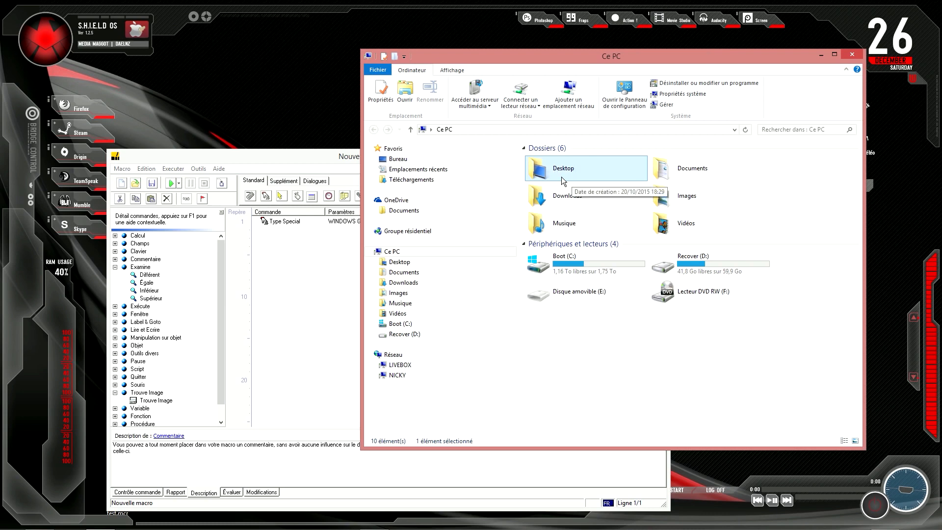
click(277, 227)
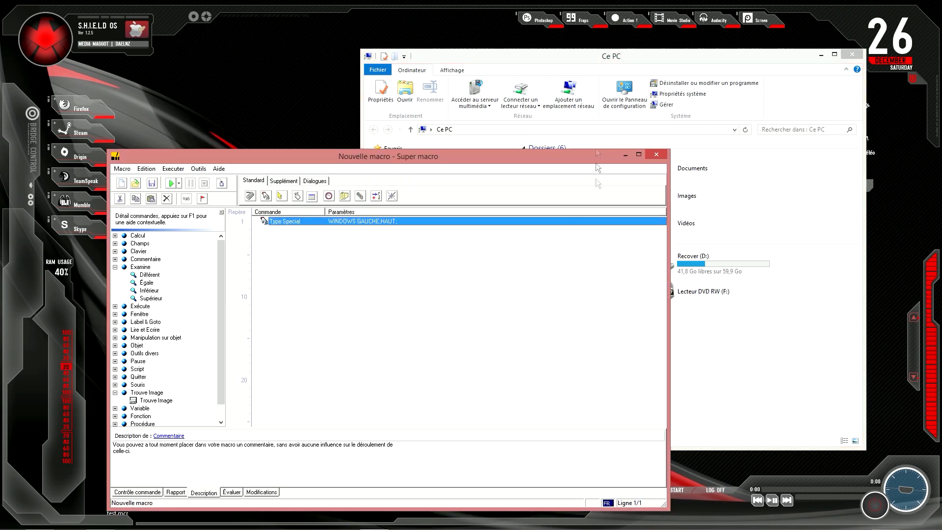
click(587, 64)
click(835, 55)
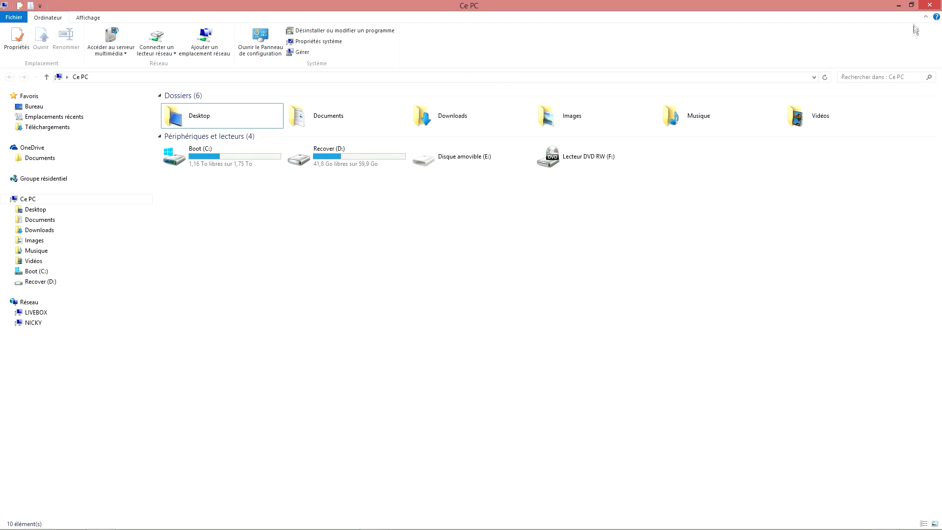
click(911, 5)
drag(627, 58, 518, 74)
click(725, 71)
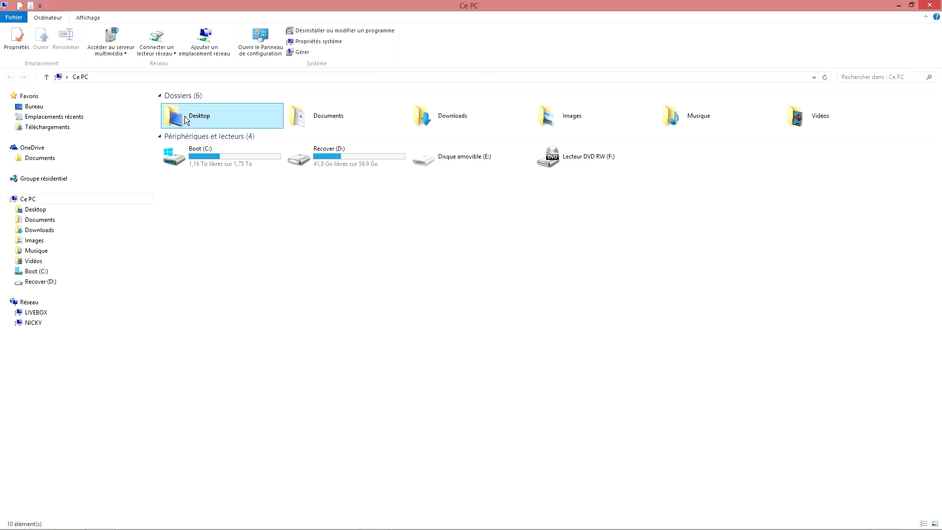
Step: Close the Ce PC window and move the Super Macro window nearer the middle of the screen
click(934, 6)
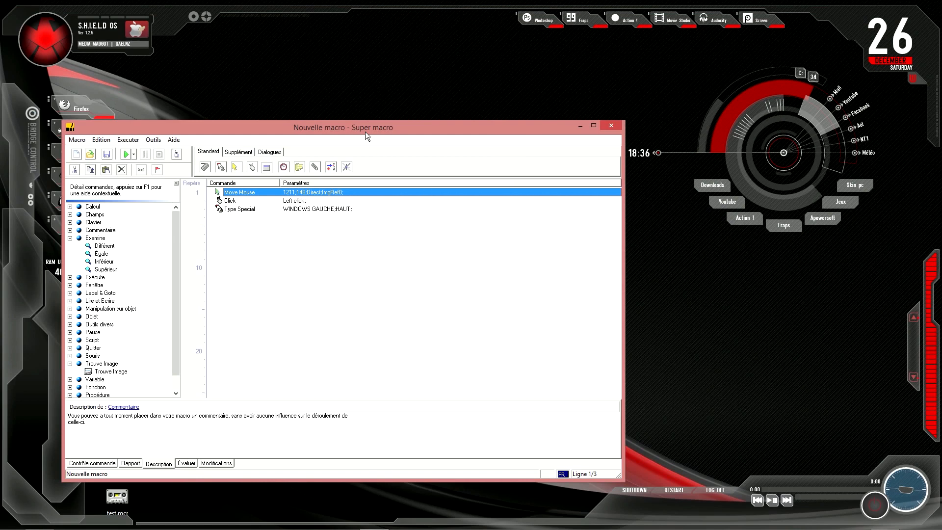
drag(365, 128, 450, 89)
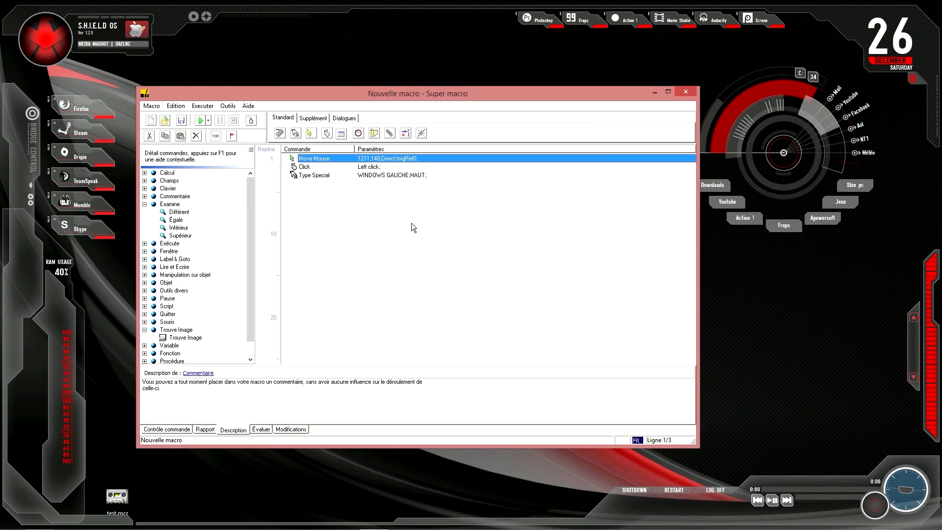